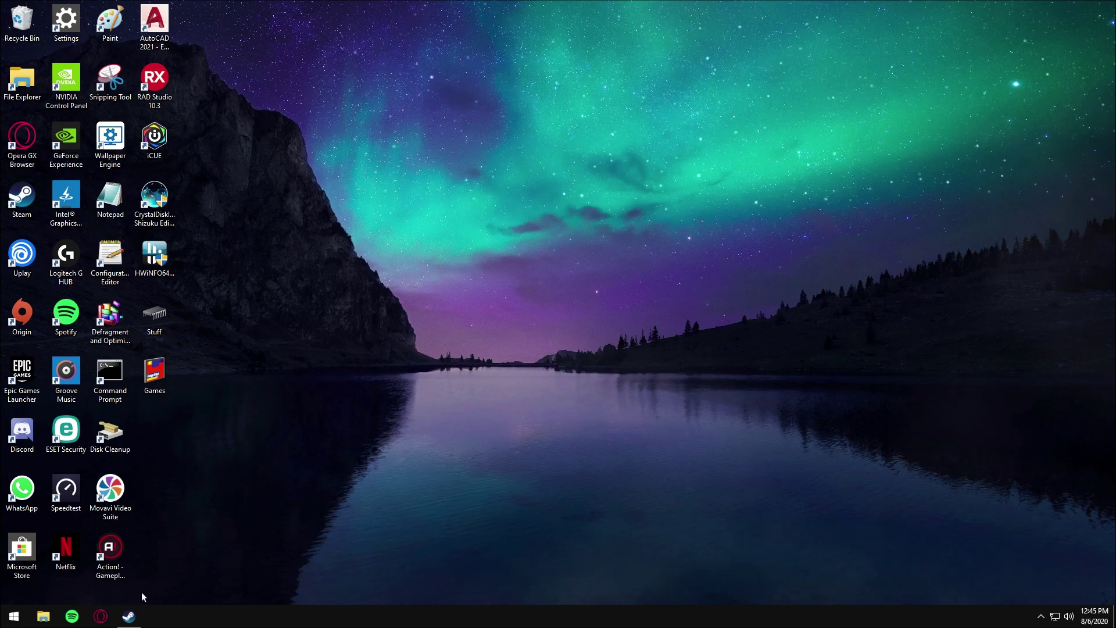
# - Switch to Steam and browse to Unturned's local files folder from the game's properties
pyautogui.click(129, 616)
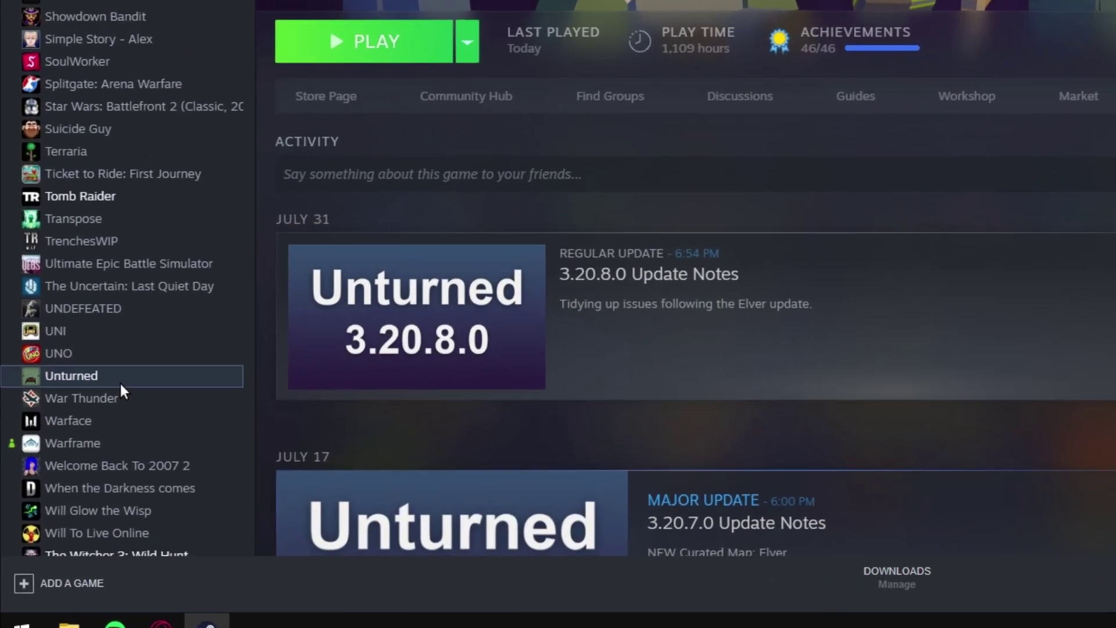
pyautogui.rightClick(75, 463)
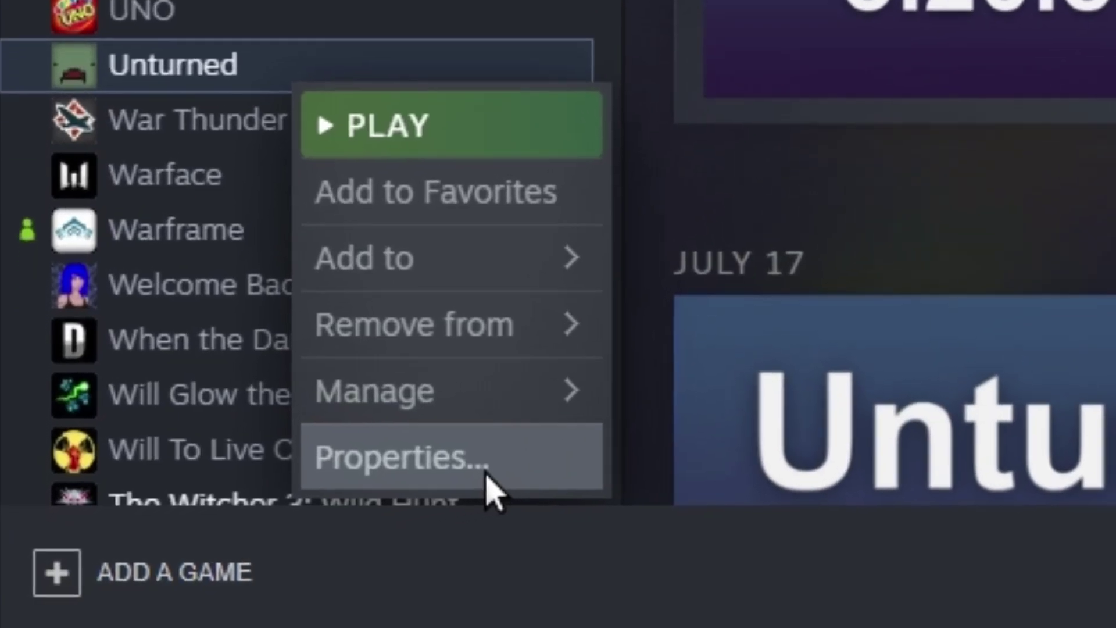
pyautogui.click(298, 518)
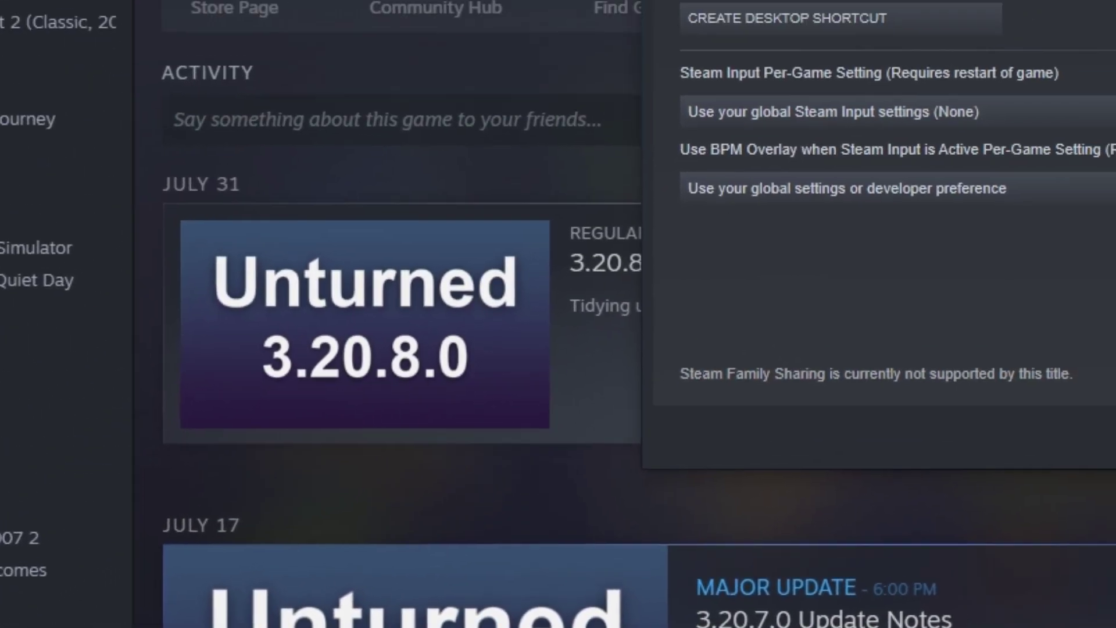
pyautogui.click(559, 12)
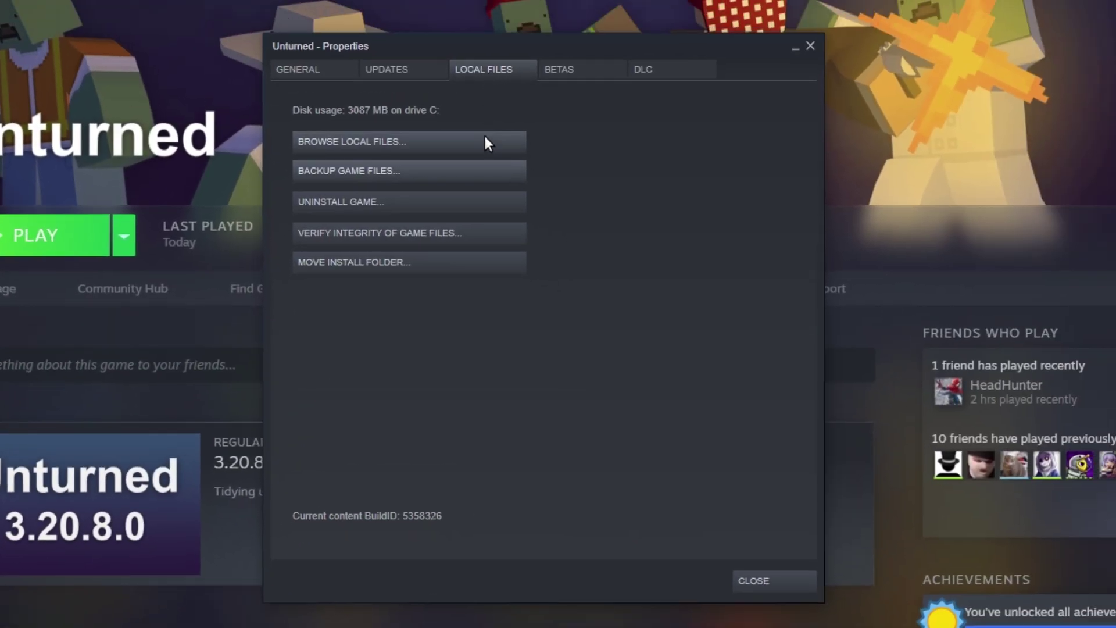
pyautogui.click(485, 142)
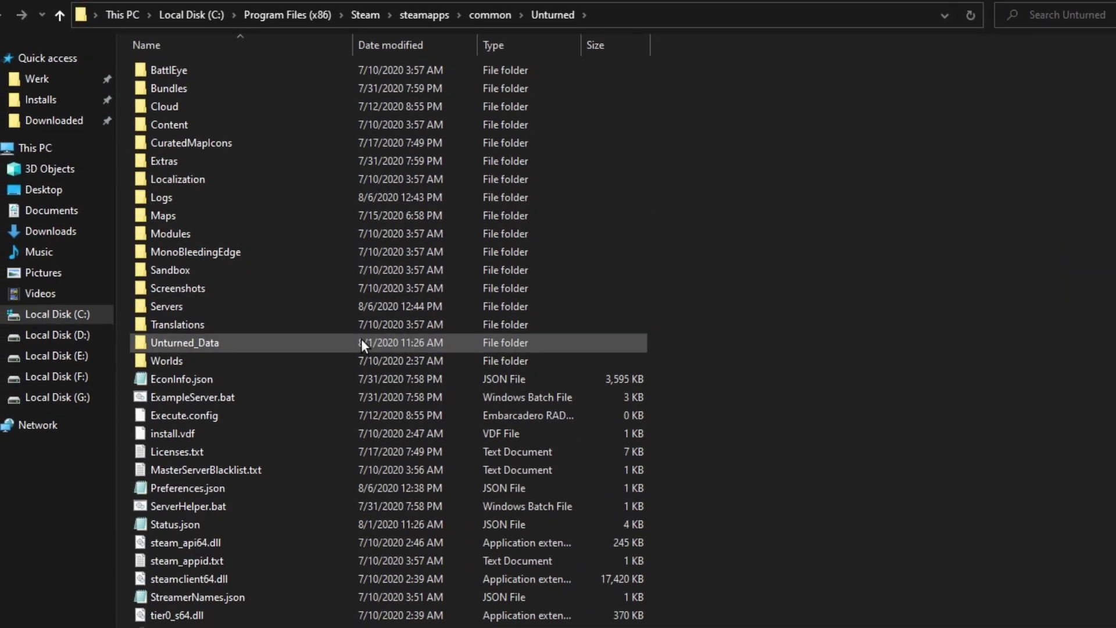
# - Create a shortcut to Unturned.exe in the game's install folder
pyautogui.scroll(-1, 349, 517)
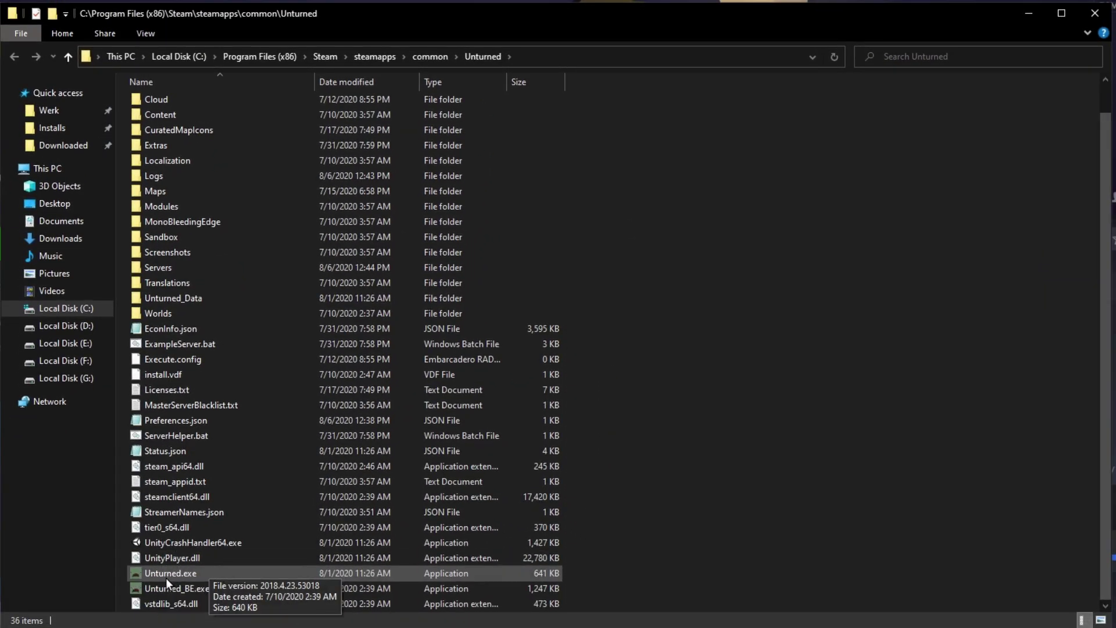
pyautogui.rightClick(174, 573)
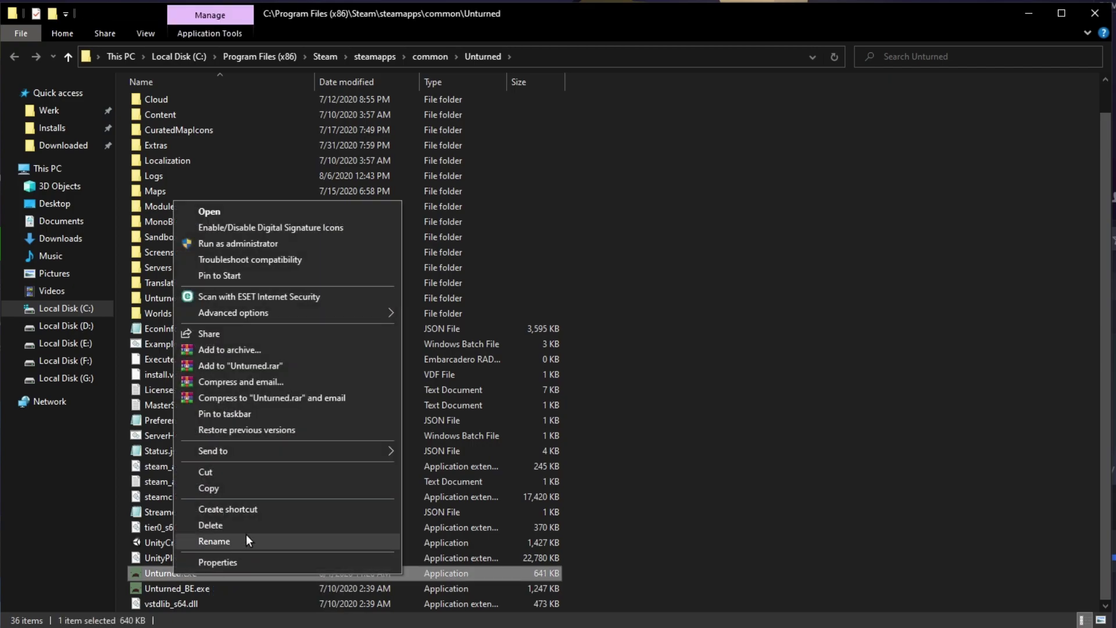
pyautogui.click(260, 509)
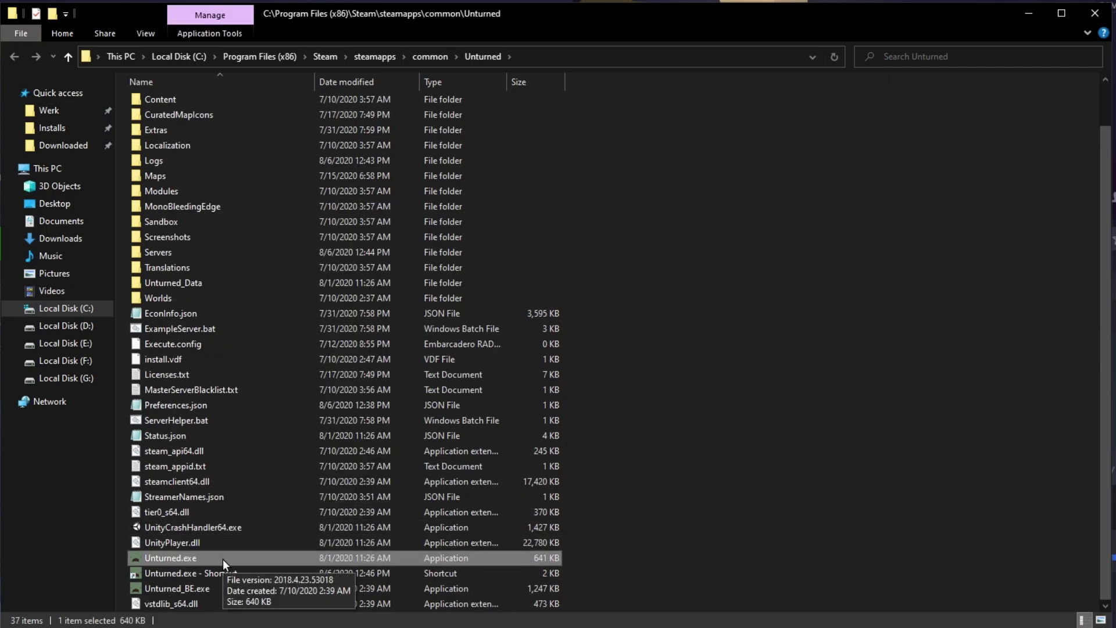
# - Rename the new Unturned.exe shortcut as Server
pyautogui.click(214, 574)
pyautogui.rightClick(210, 572)
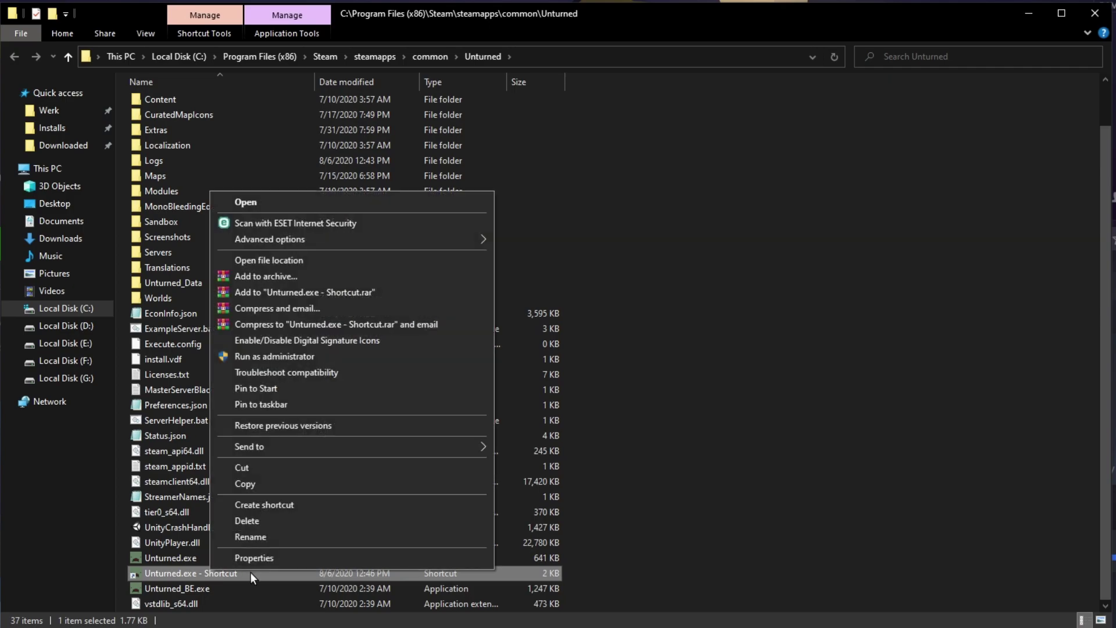
pyautogui.click(260, 535)
pyautogui.write('S')
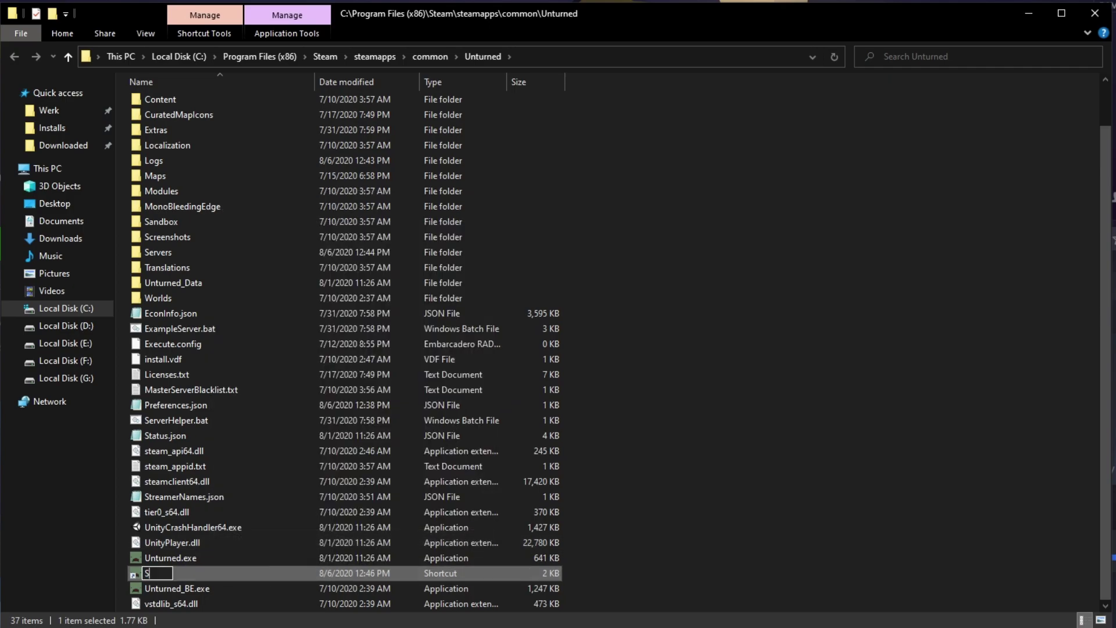
pyautogui.write('erver')
pyautogui.press('Return')
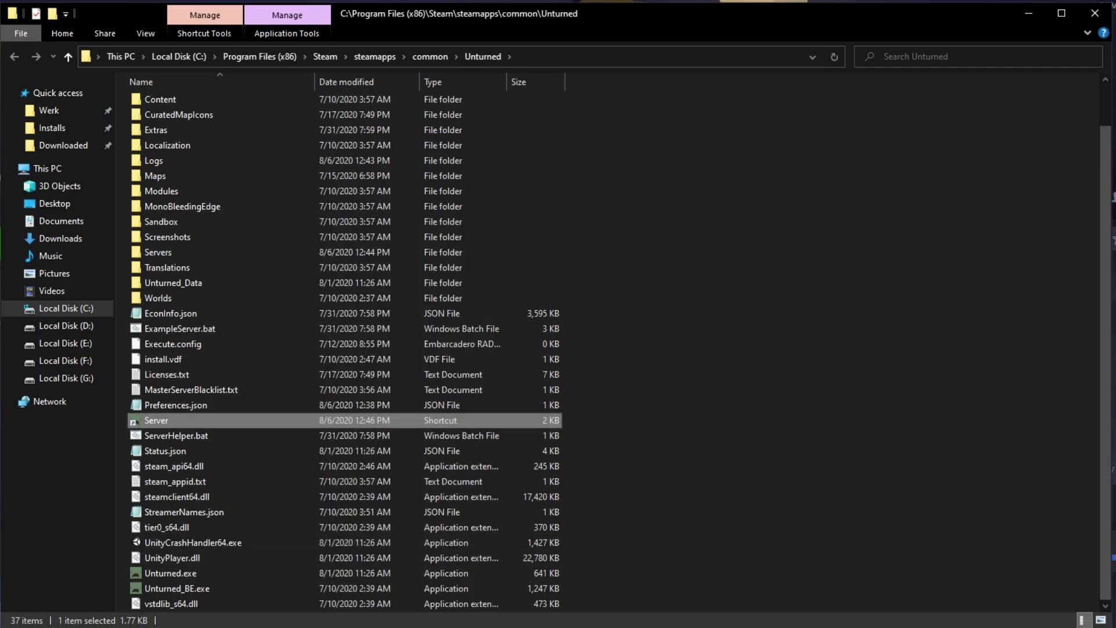
# - Append "-nographics -batchmode +lanserver/SERVER" after a space to the Server shortcut's target path and apply the change
pyautogui.rightClick(200, 420)
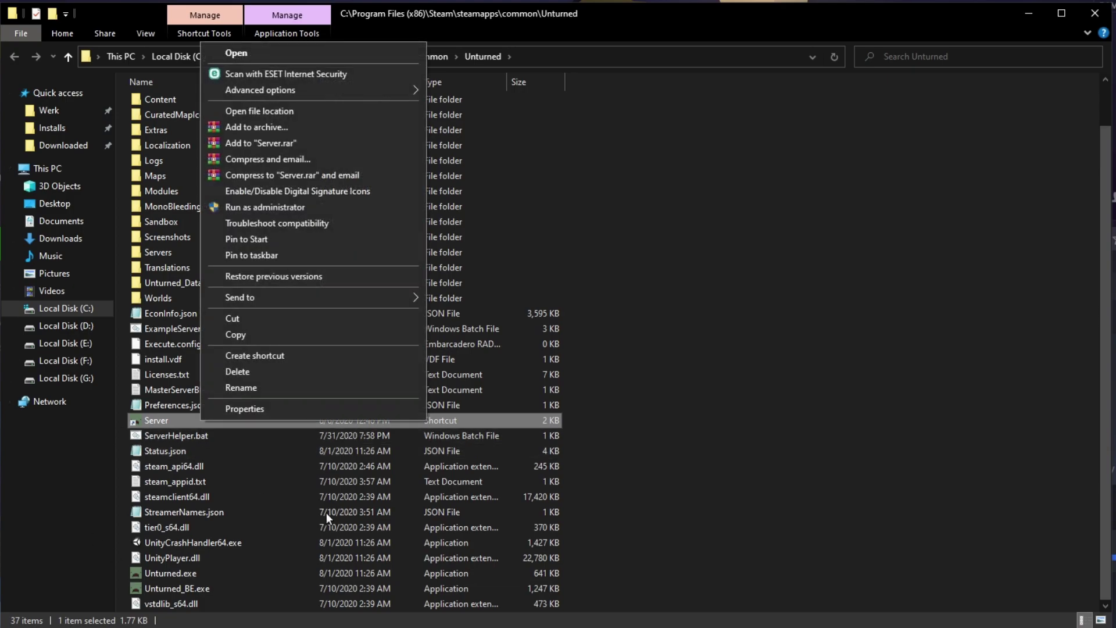
pyautogui.click(301, 408)
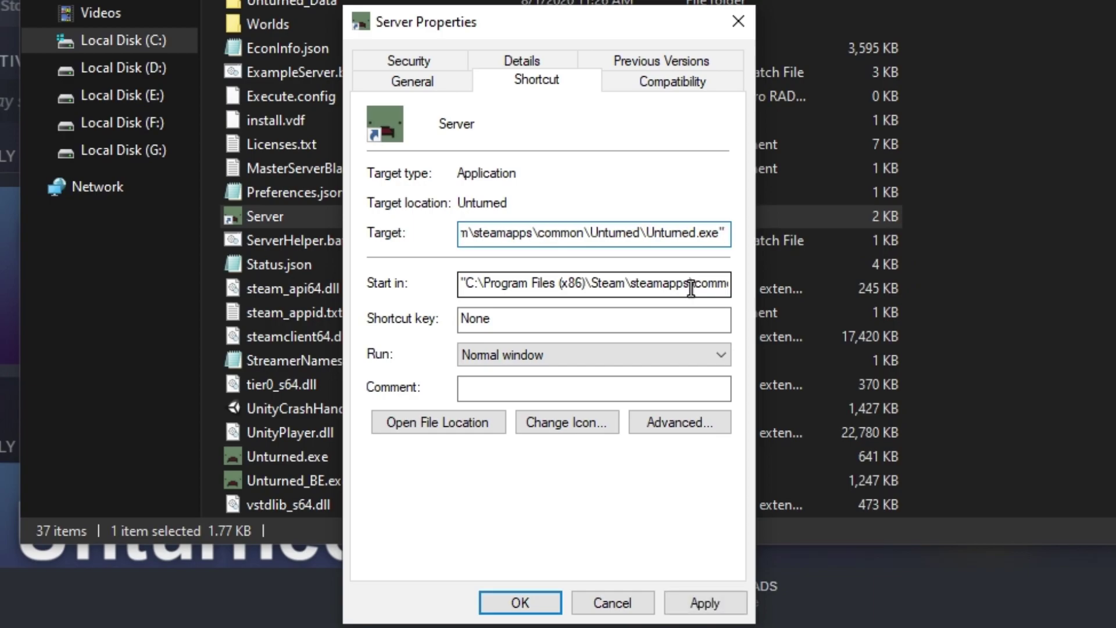
pyautogui.write('-no')
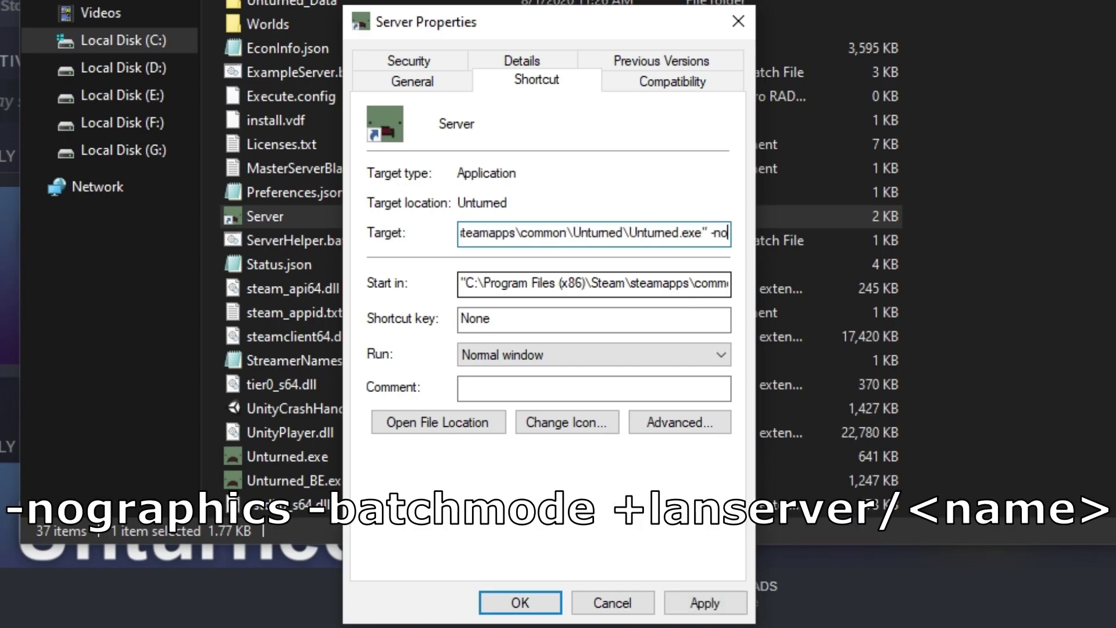
pyautogui.write('graphi')
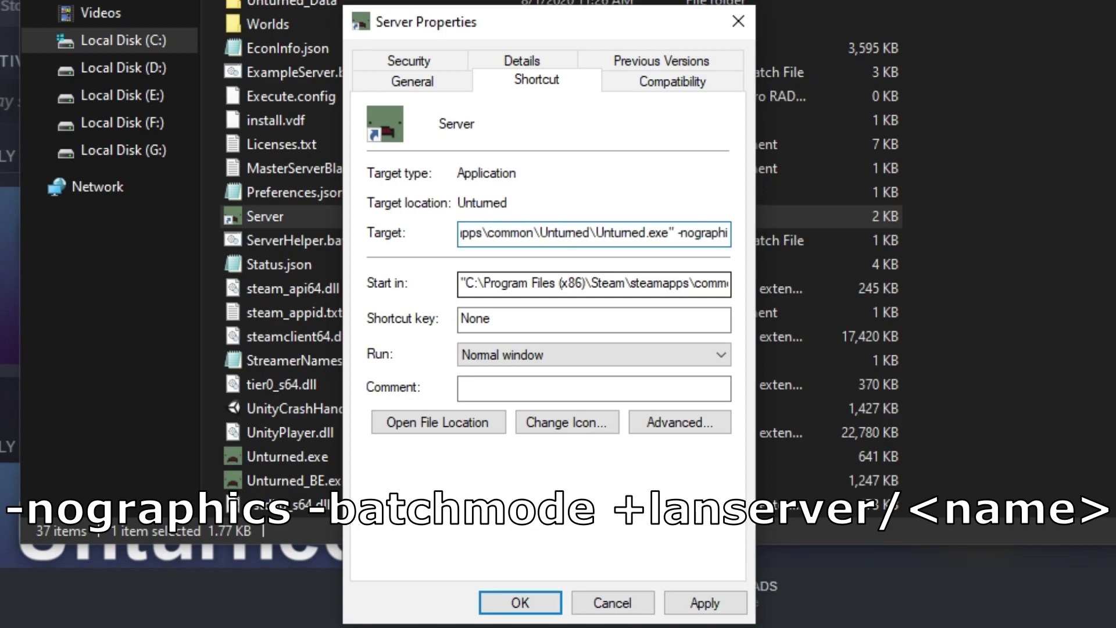
pyautogui.write('cs -')
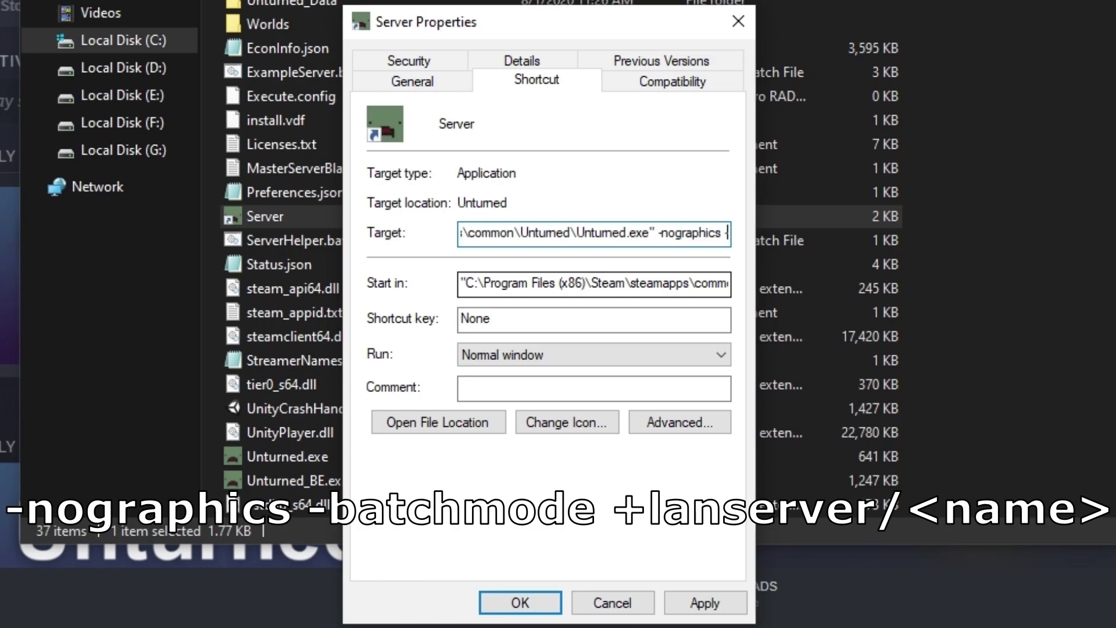
pyautogui.write('batchmode +lanserver/')
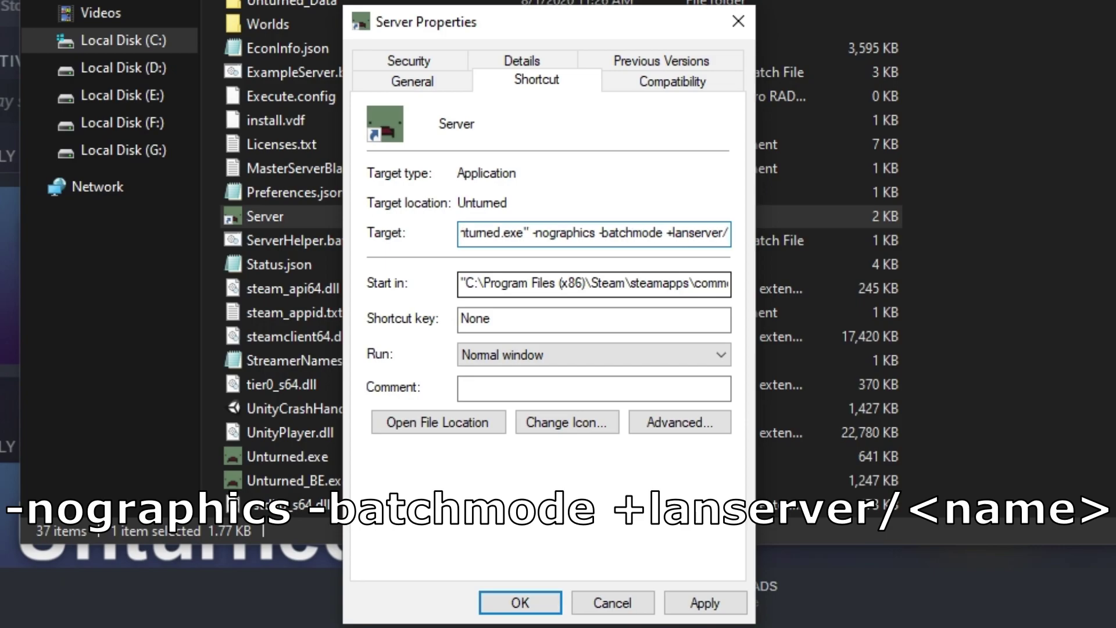
pyautogui.write('SERVER')
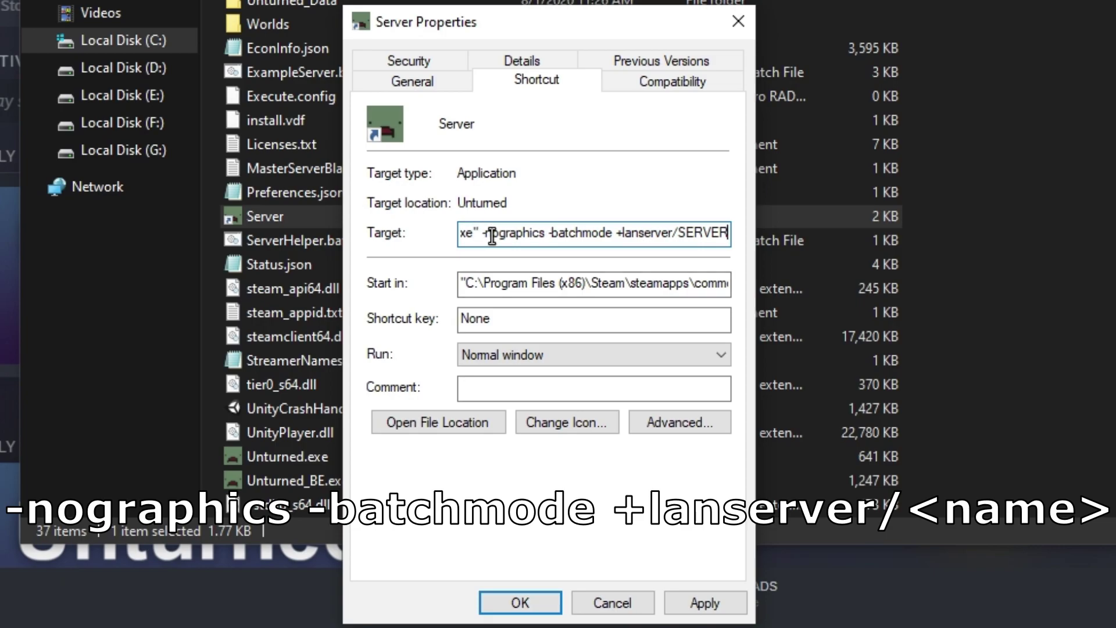
pyautogui.click(709, 603)
pyautogui.click(525, 603)
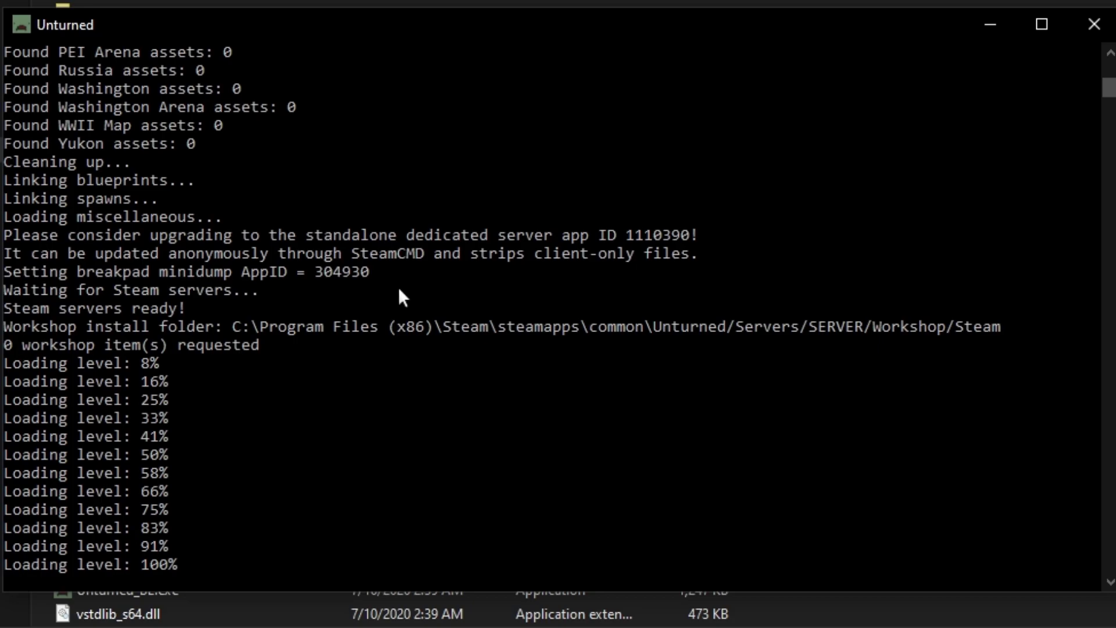
# - Shut down the running Unturned server from its console with the shutdown command
pyautogui.moveTo(840, 18); pyautogui.dragTo(879, 0)
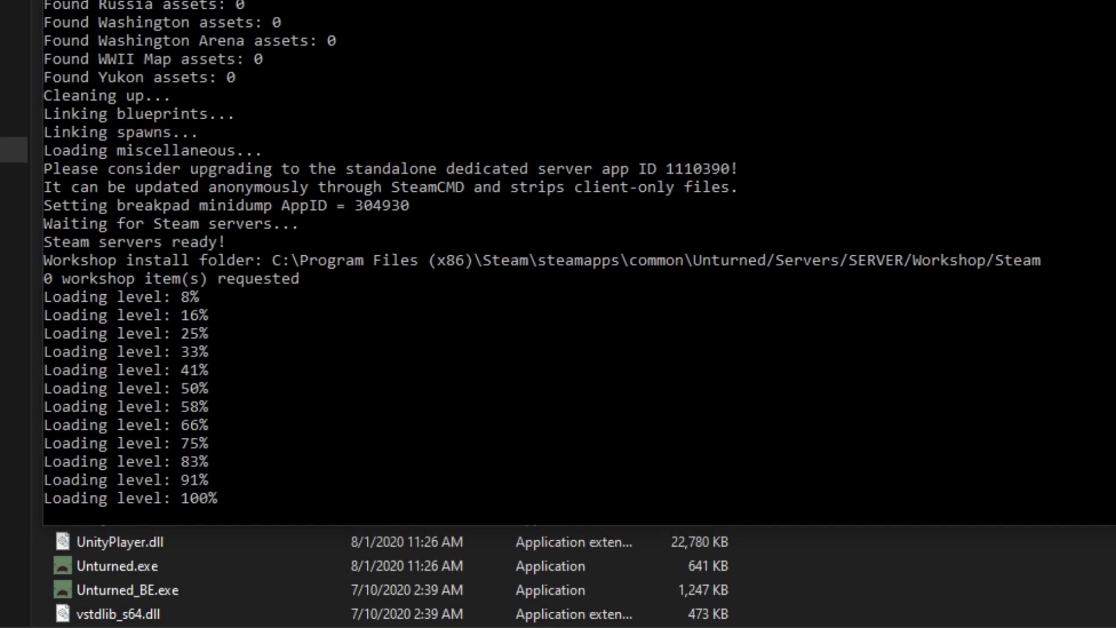
pyautogui.write('shutdown')
pyautogui.press('Return')
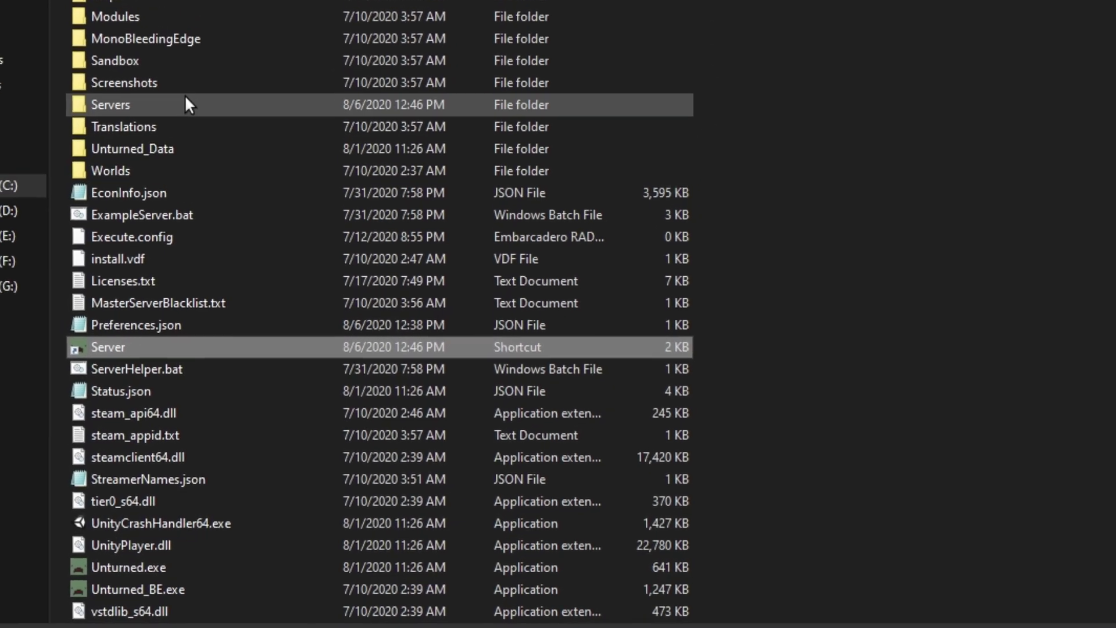
# - Open Commands.dat from the Servers\SERVER\Server folder inside the Unturned directory
pyautogui.doubleClick(201, 106)
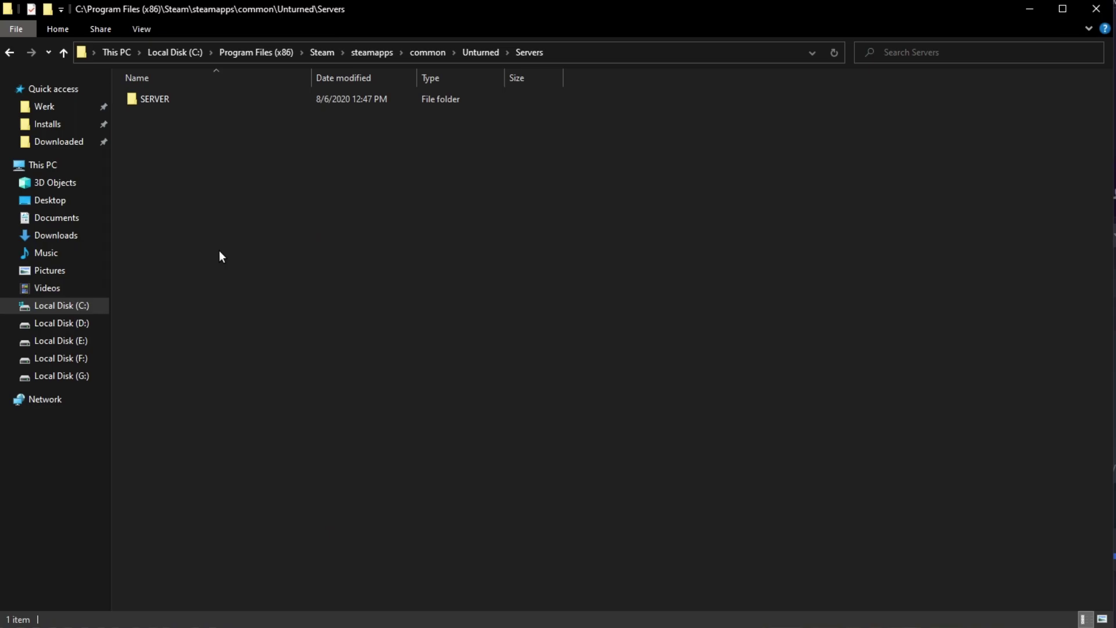
pyautogui.doubleClick(186, 100)
pyautogui.doubleClick(181, 145)
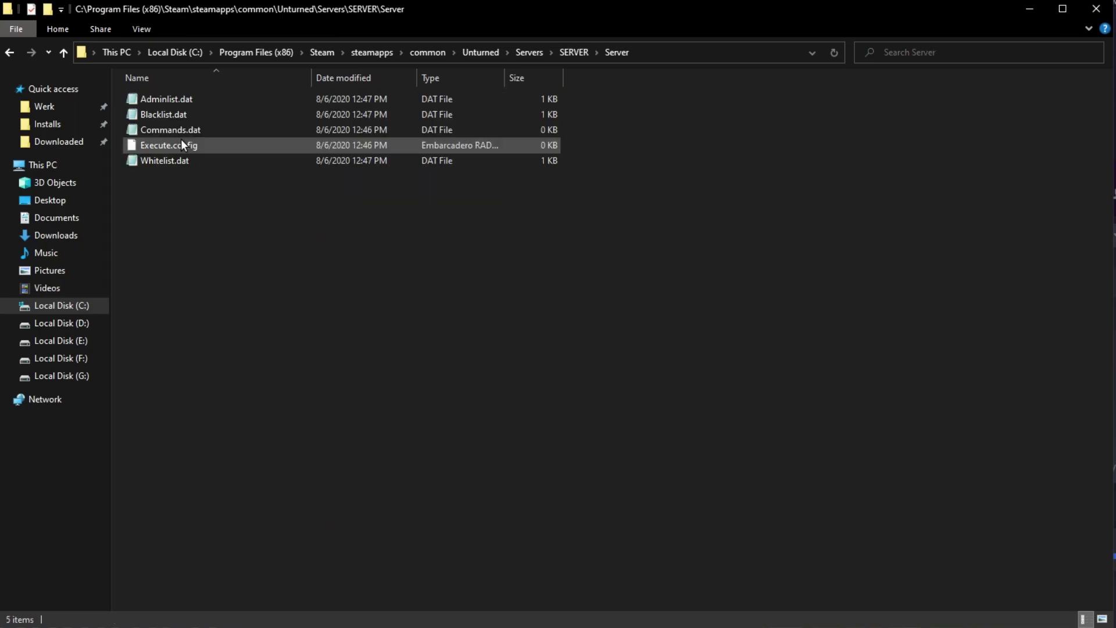
pyautogui.doubleClick(180, 130)
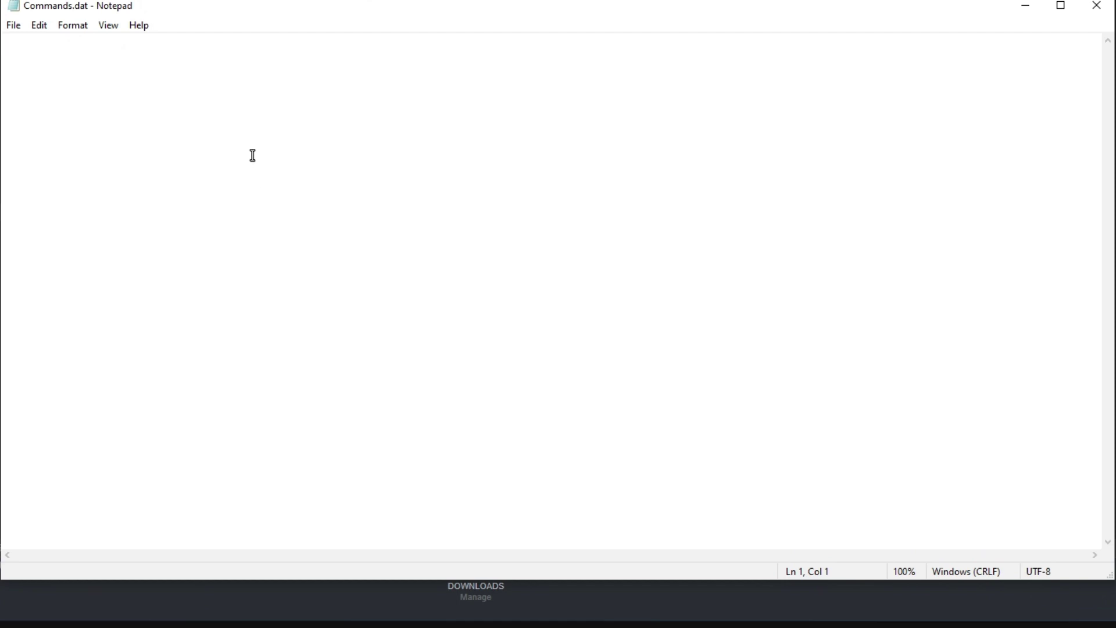
# - Enter the lines "name Test Server", "mode Easy" and "map Washington" in the empty Commands.dat file
pyautogui.write('name Test Server')
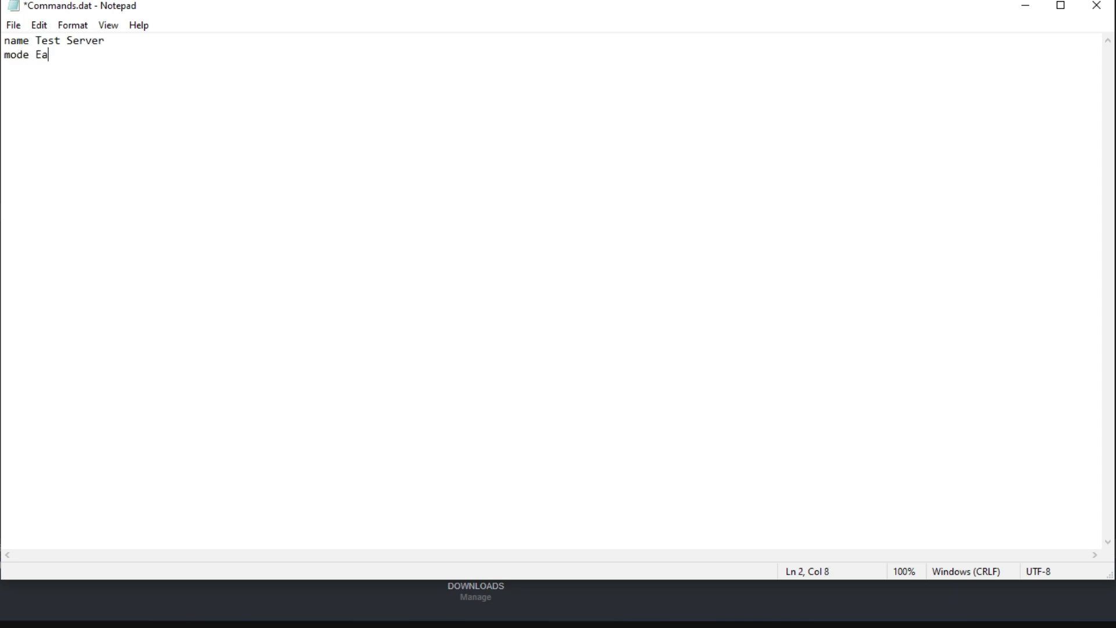
pyautogui.write('sy m')
pyautogui.write('ap Washington')
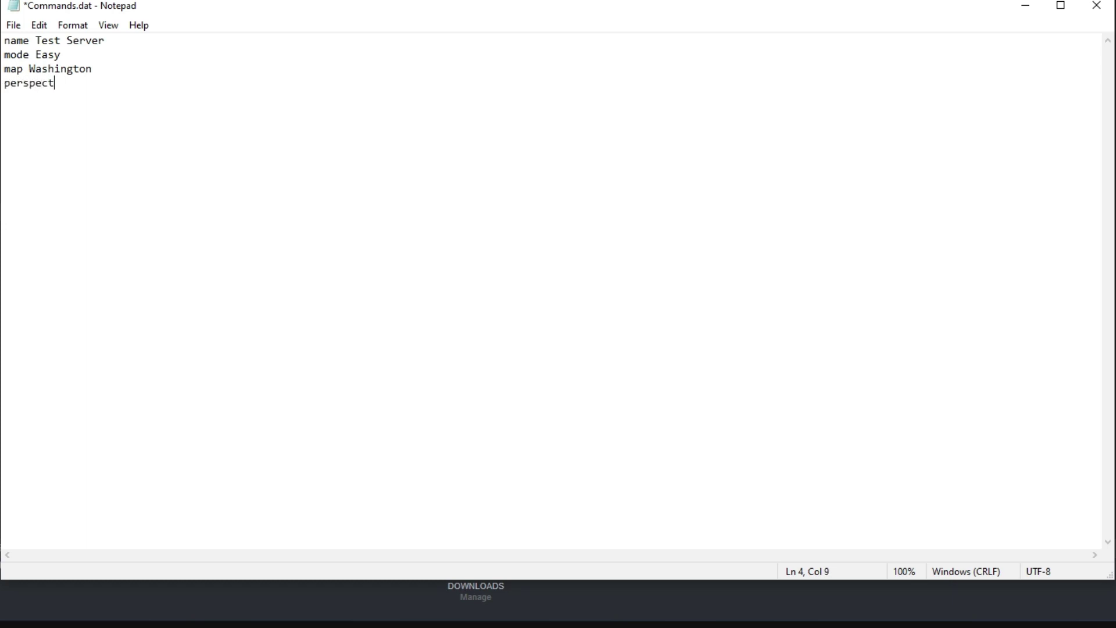
# - Add the lines "perspective Both", "cheats Enabled" and "maxplayers 2" below the map line, and save and close Commands.dat
pyautogui.write('ive')
pyautogui.write(' Both c')
pyautogui.write('heat')
pyautogui.write('s Enabled')
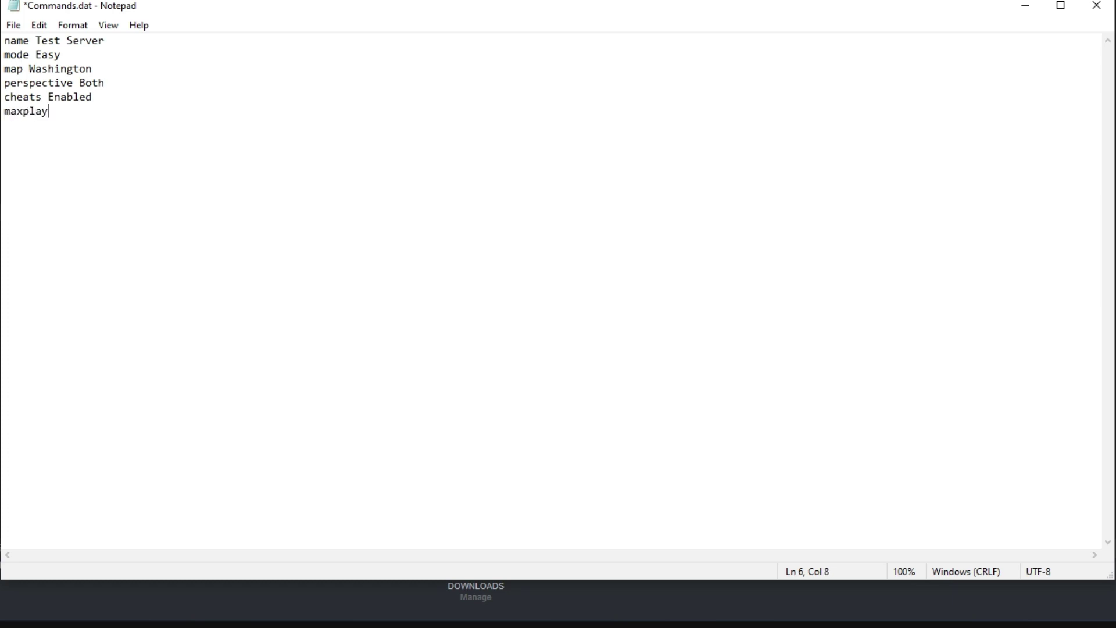
pyautogui.write('rt')
pyautogui.hotkey('ctrl', 's')
pyautogui.click(1097, 7)
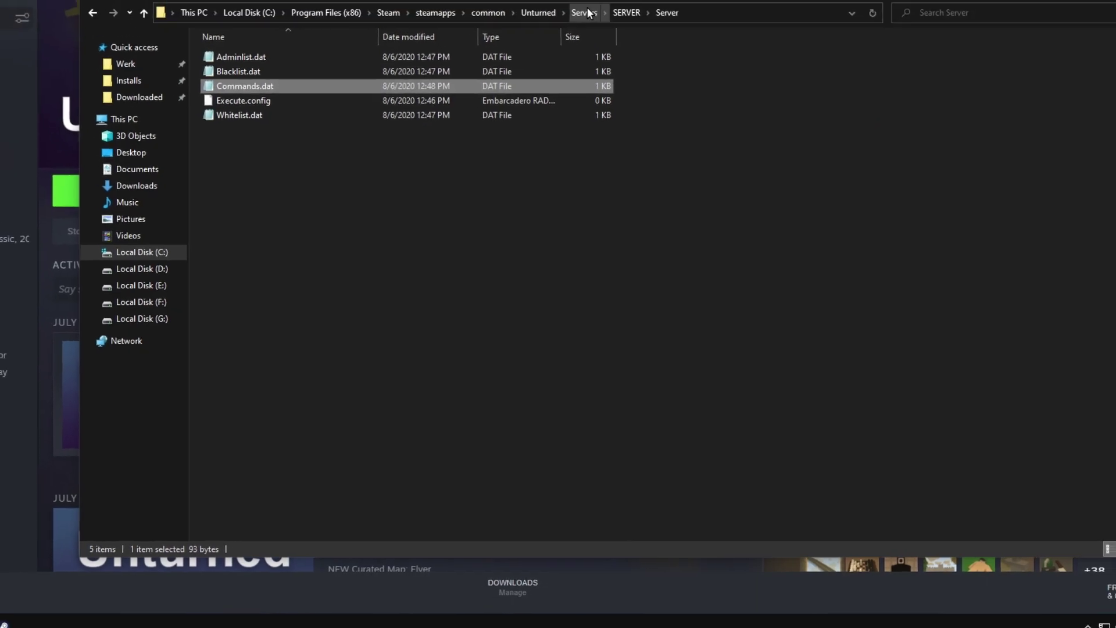
# - Start the server with the Server shortcut in the Unturned folder and minimise its console window once the level has loaded
pyautogui.click(542, 53)
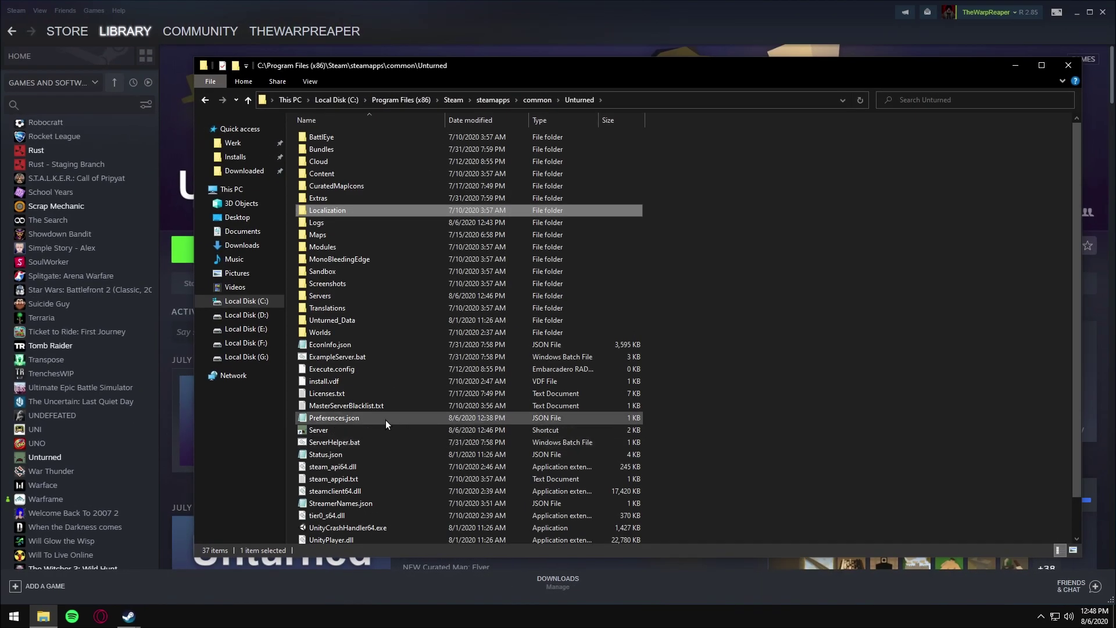
pyautogui.scroll(-2, 386, 419)
pyautogui.click(346, 390)
pyautogui.doubleClick(346, 391)
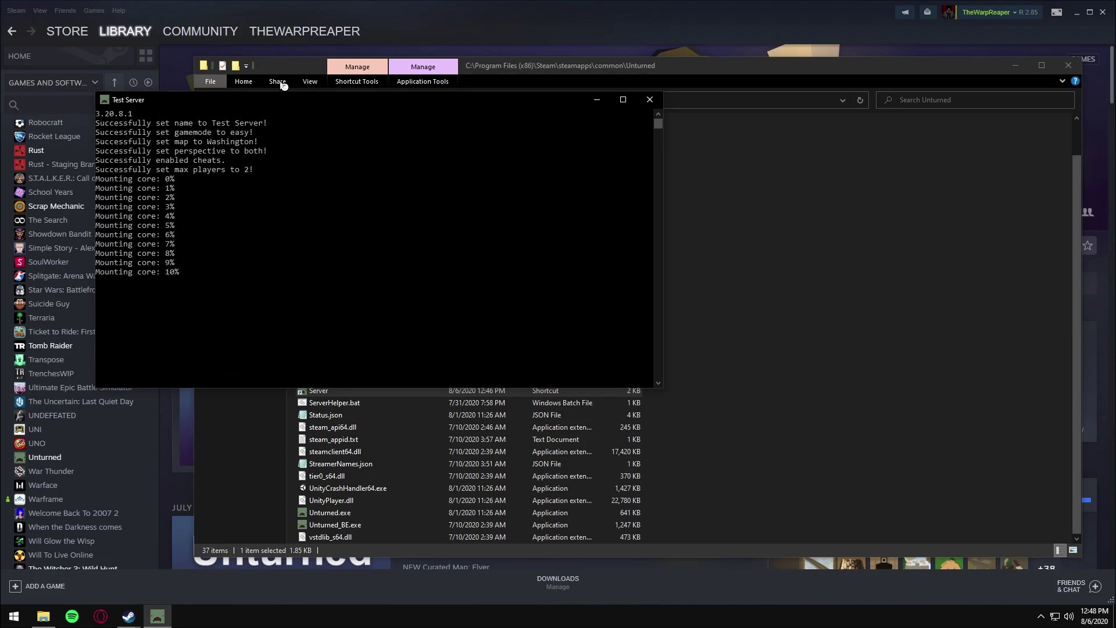
pyautogui.moveTo(540, 101); pyautogui.dragTo(594, 137)
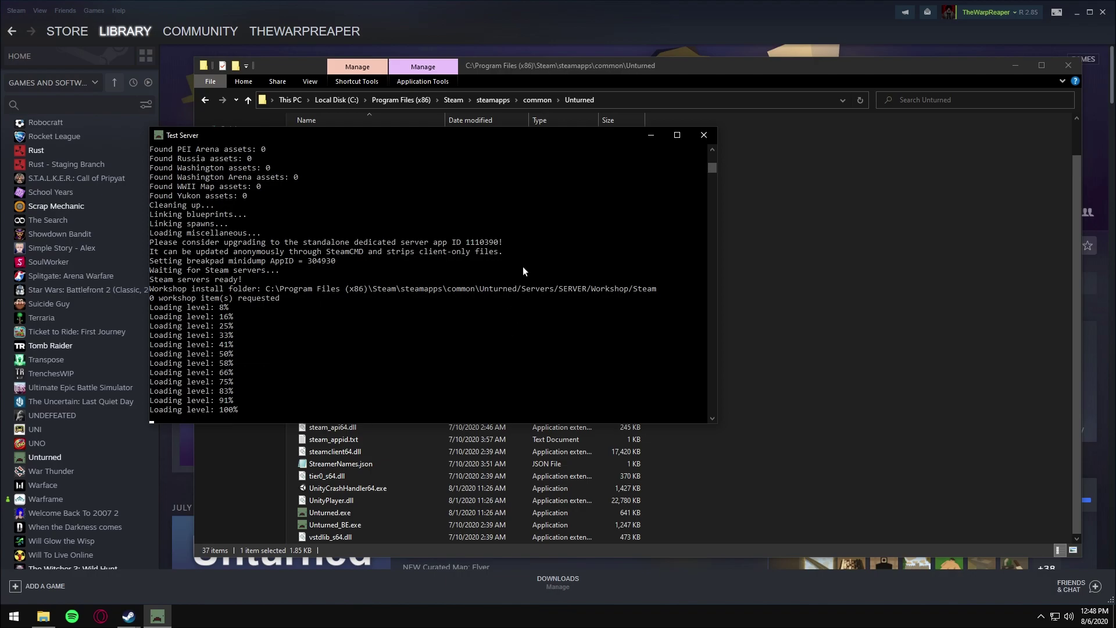
pyautogui.click(644, 135)
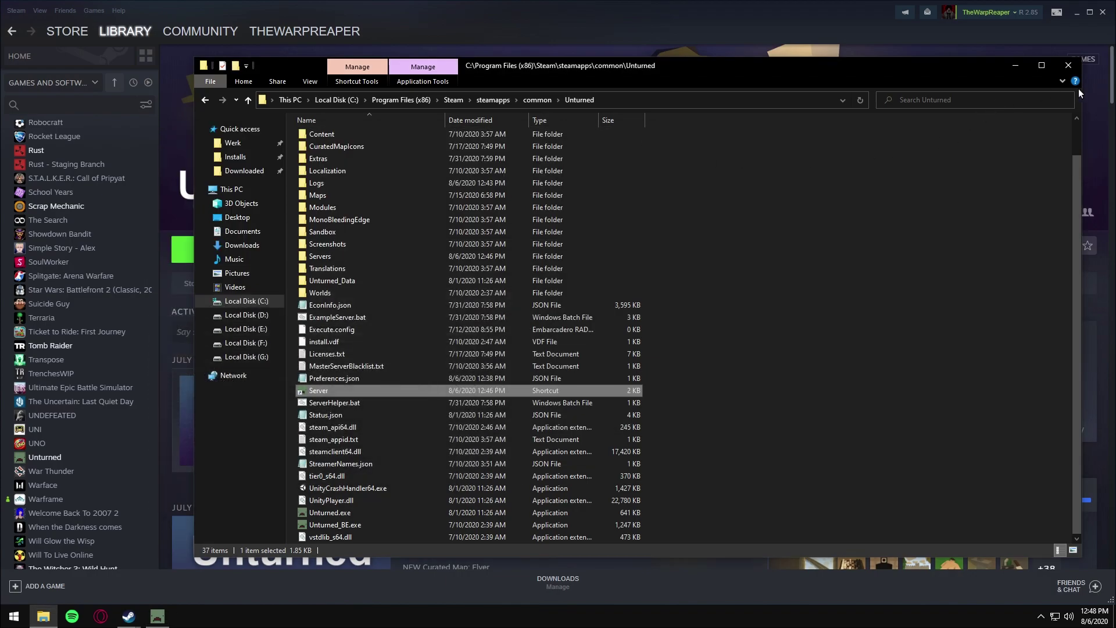
# - Close the Unturned folder and game properties windows, and launch the game with the Play Unturned option
pyautogui.click(1073, 71)
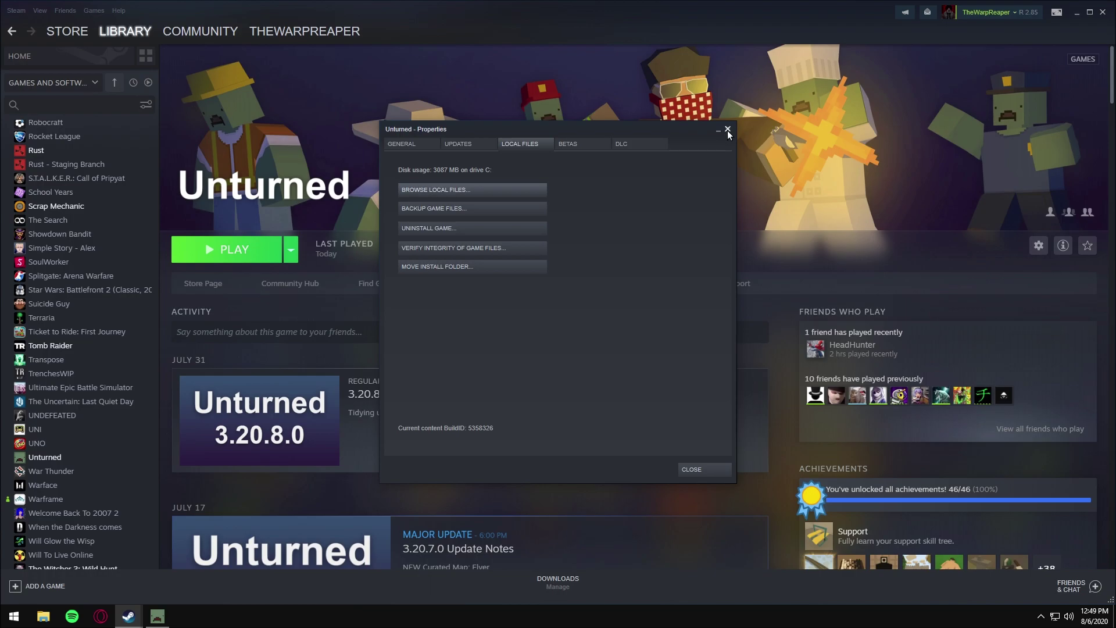
pyautogui.click(727, 129)
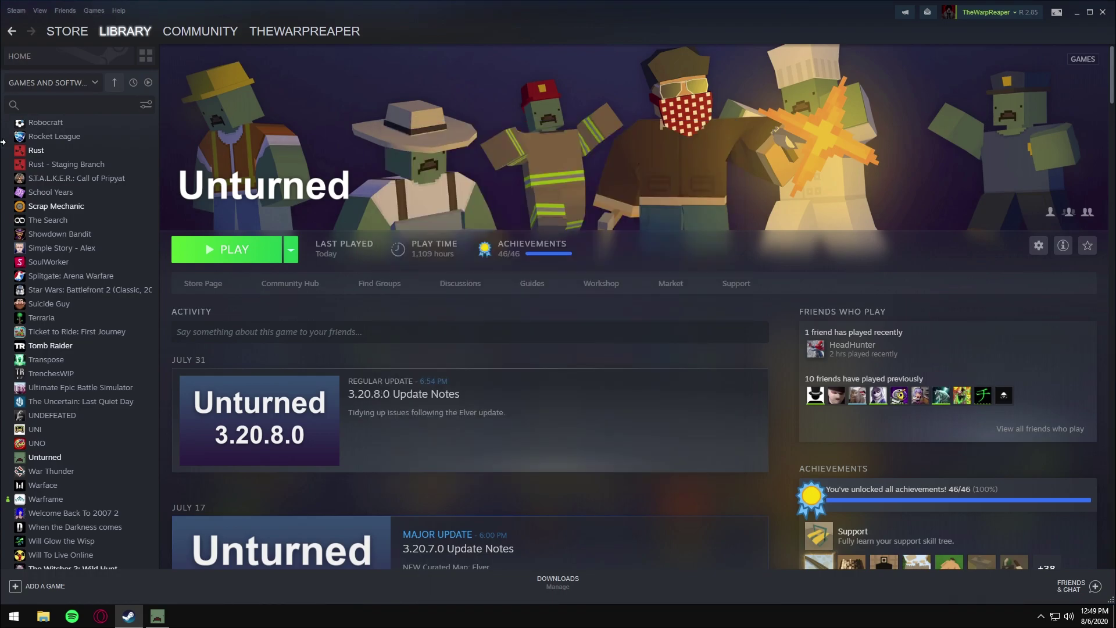
pyautogui.click(242, 248)
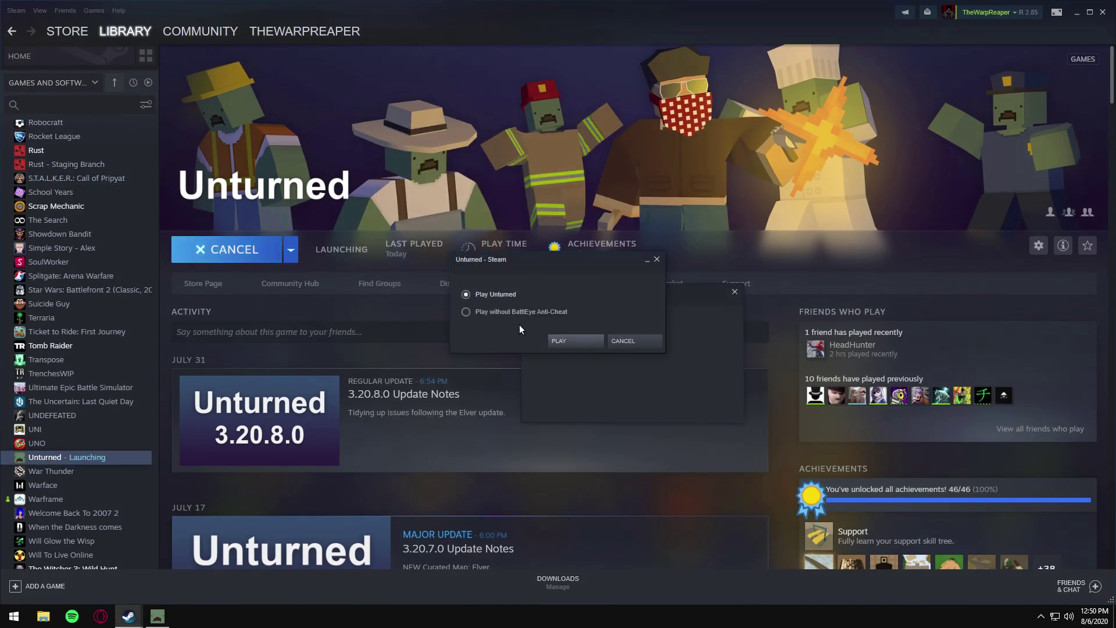
pyautogui.click(573, 340)
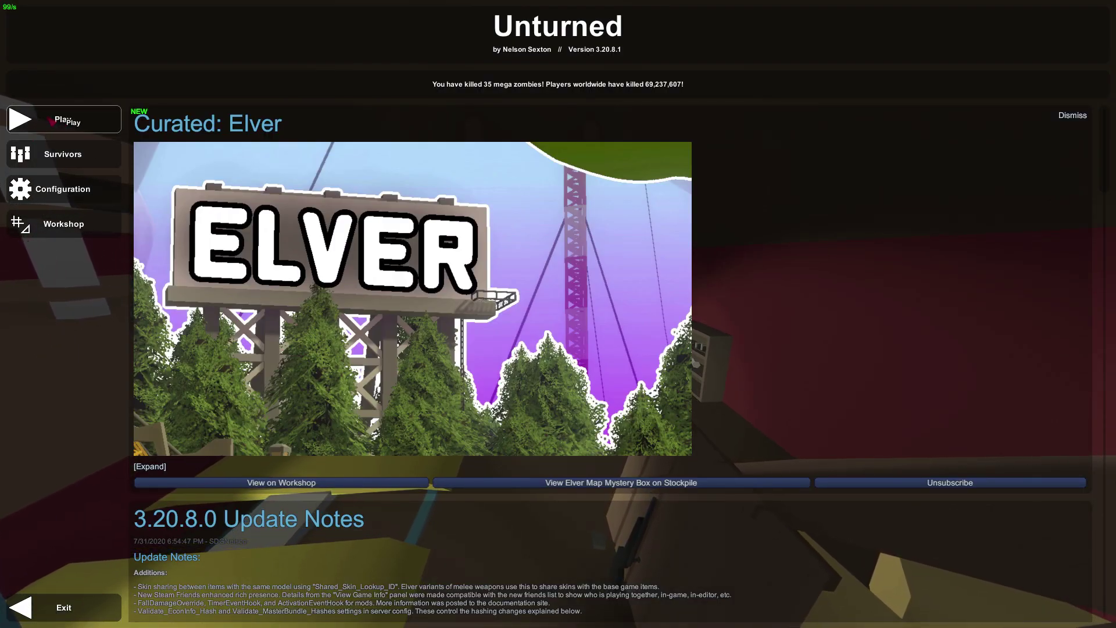
# - Open the game's server list and join the Test Server entry running the Washington map
pyautogui.click(64, 123)
pyautogui.click(557, 334)
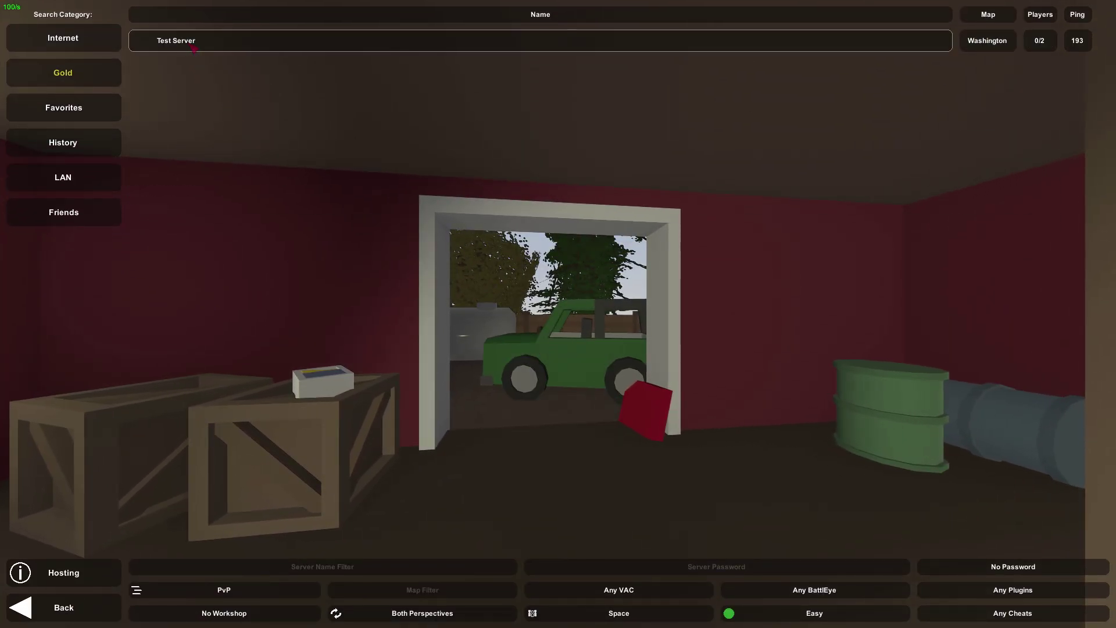
pyautogui.click(193, 49)
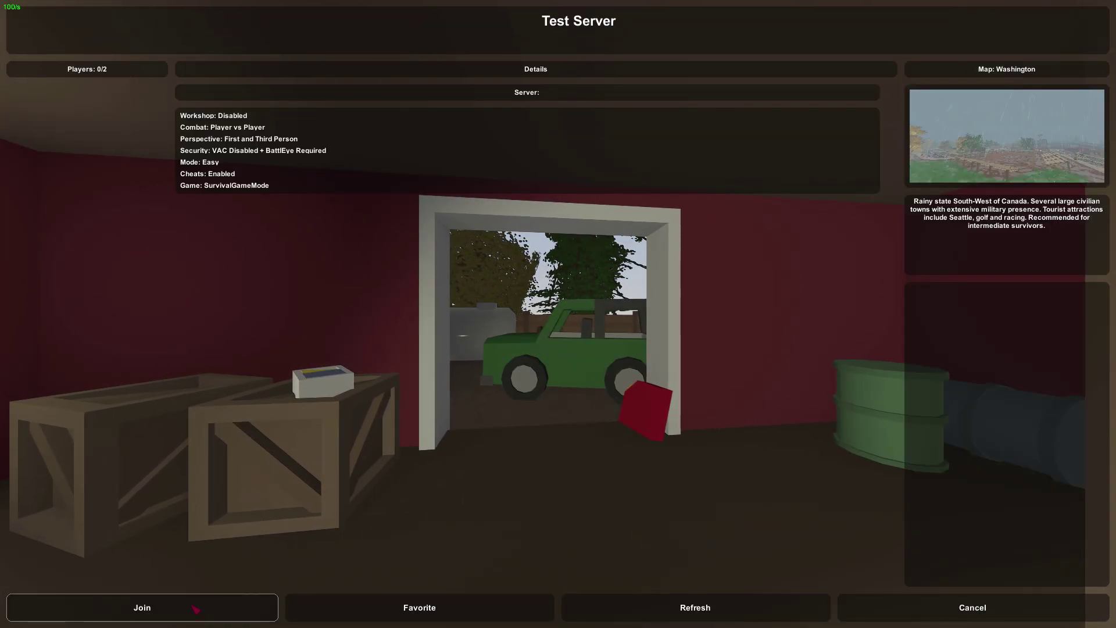
pyautogui.click(198, 601)
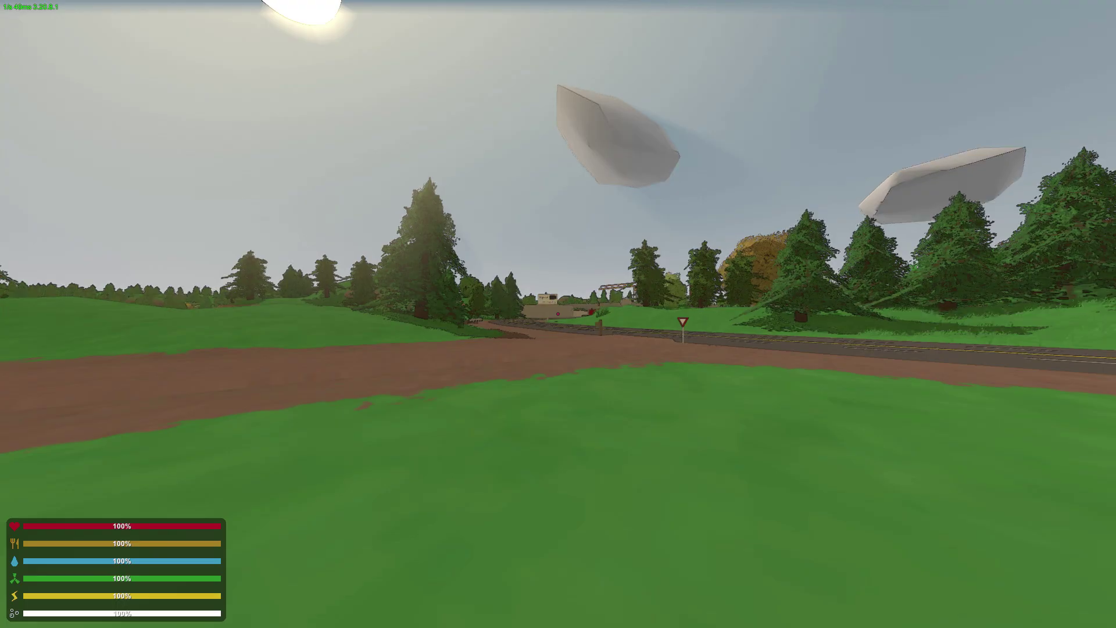
# - View the Washington map zoomed out in the in-game information screen, and return to the game
pyautogui.hotkey('shift', 'w')
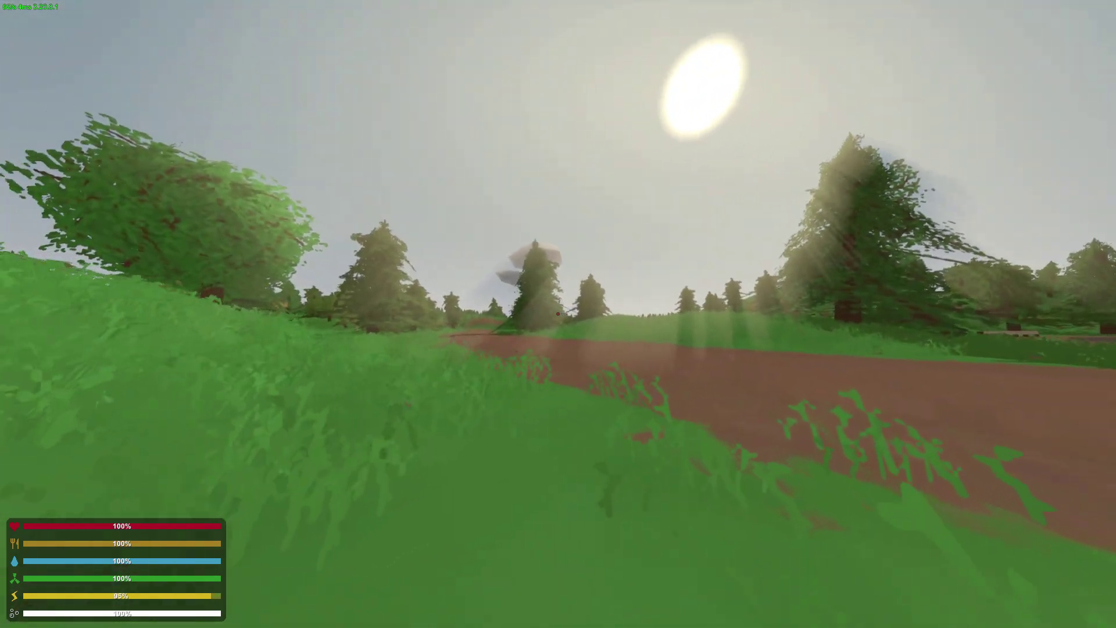
pyautogui.press('m')
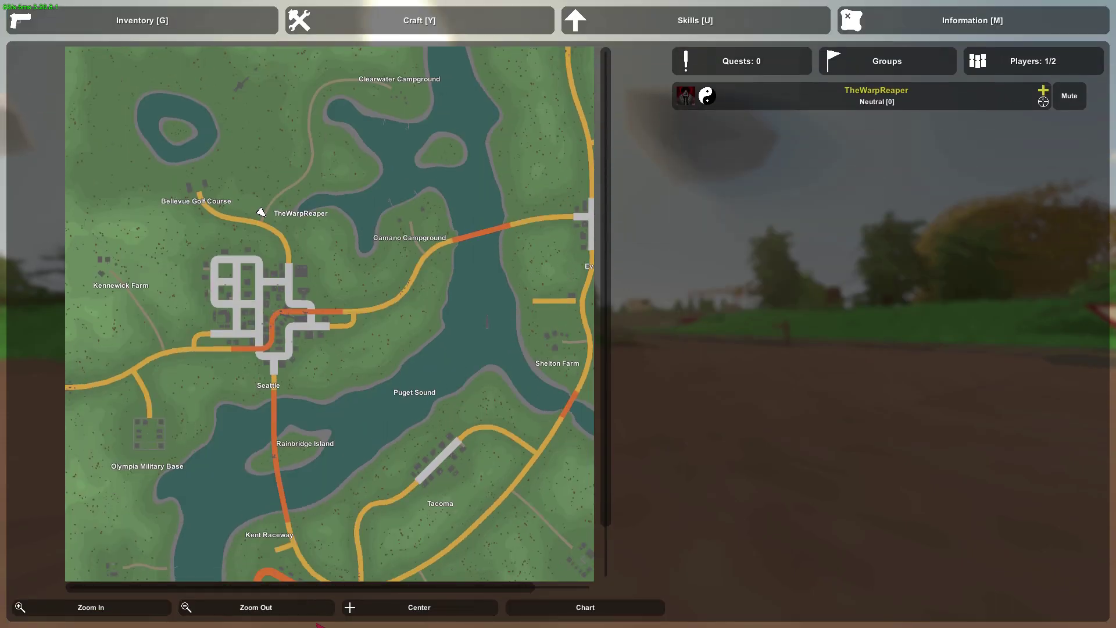
pyautogui.click(311, 608)
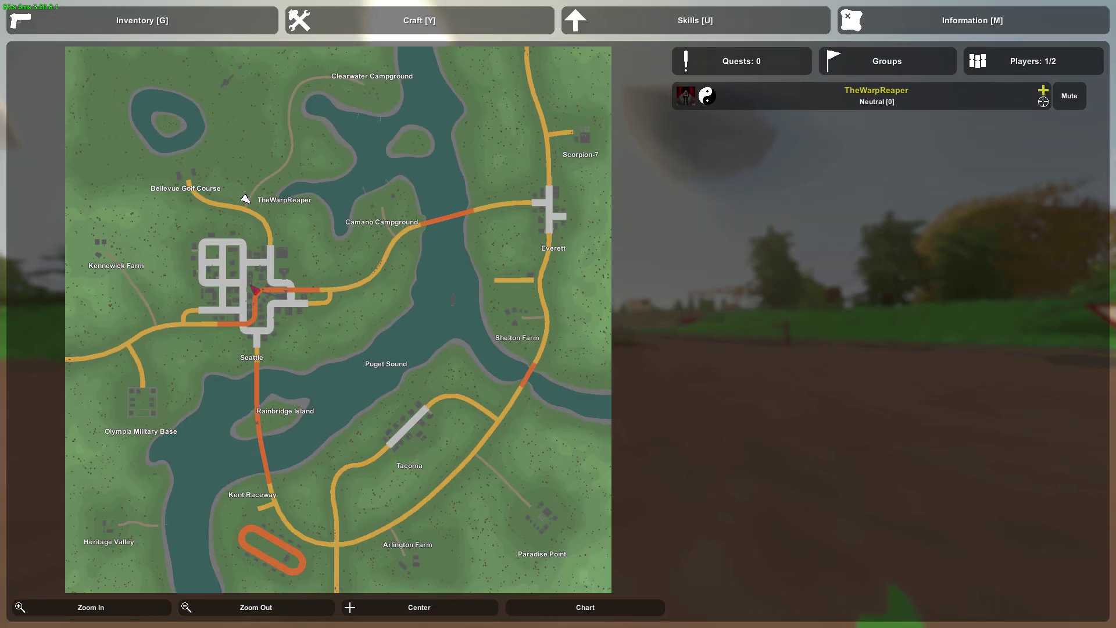
pyautogui.press('m')
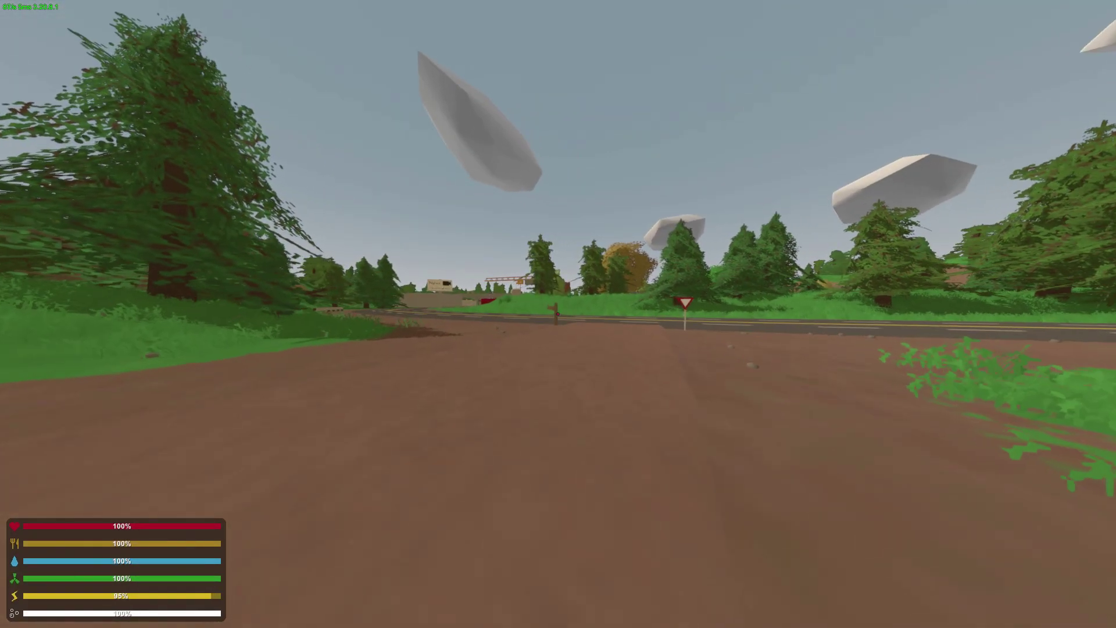
pyautogui.hotkey('shift', 'w')
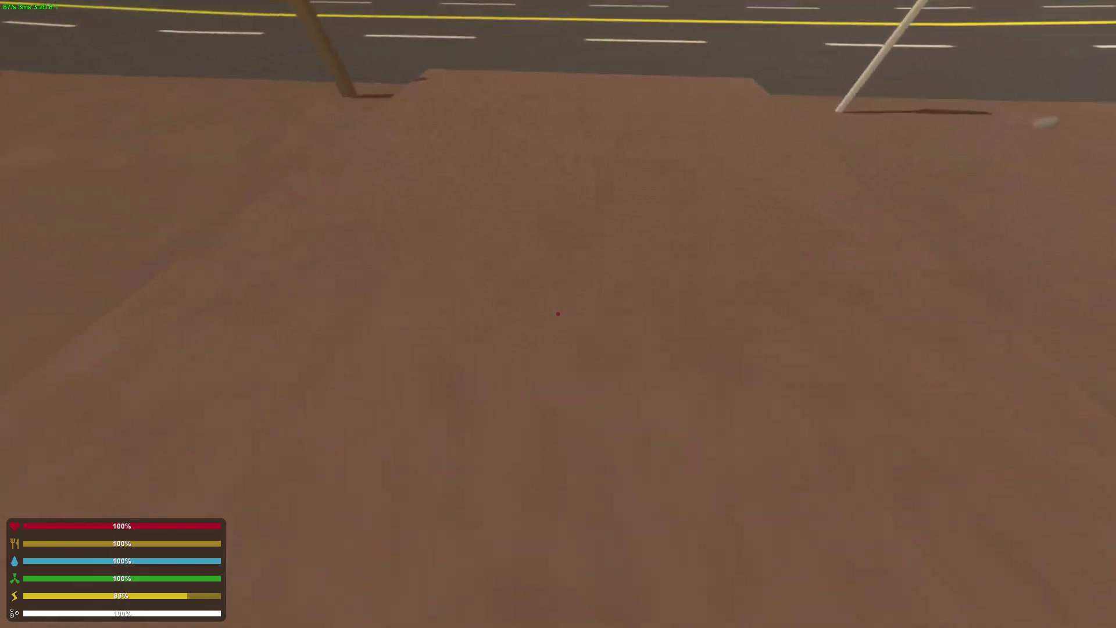
pyautogui.hotkey('shift', 'w')
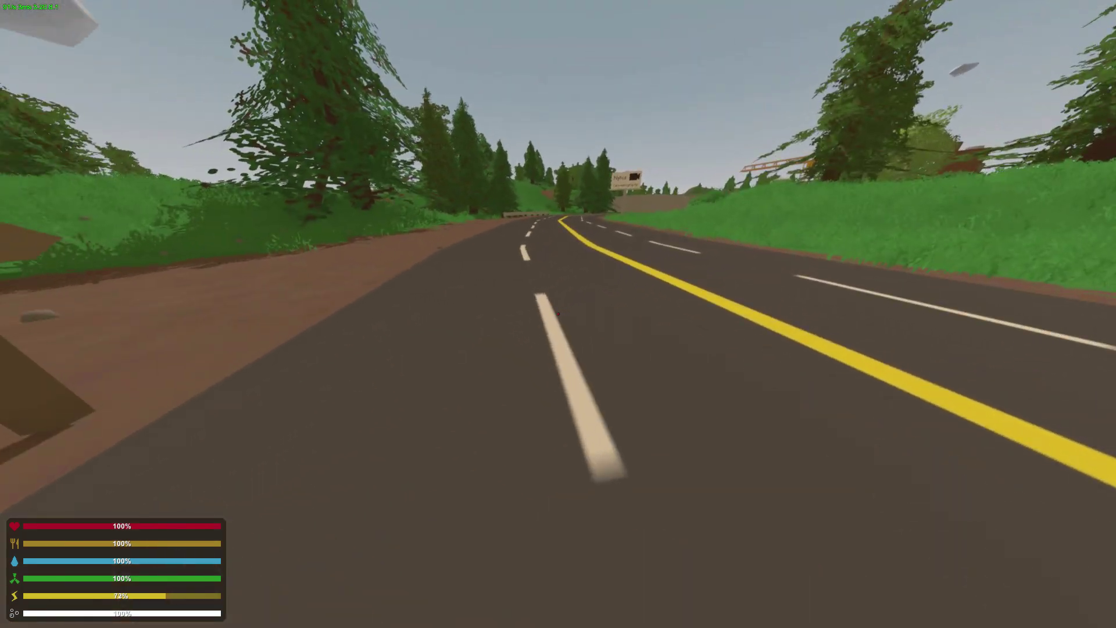
pyautogui.hotkey('shift', 'w')
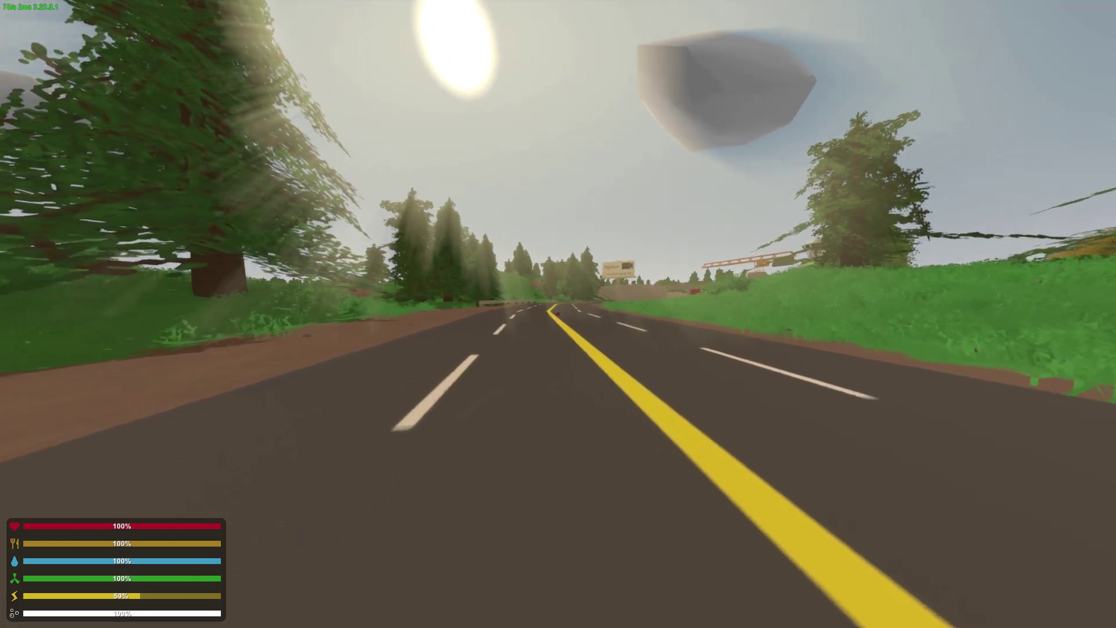
pyautogui.hotkey('shift', 'w')
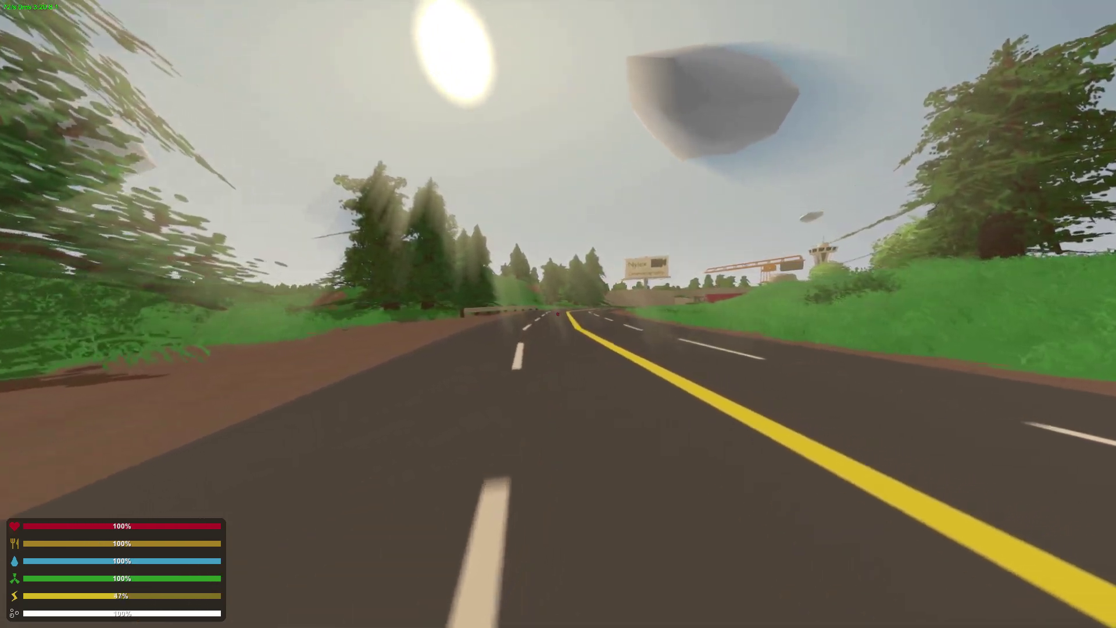
pyautogui.hotkey('shift', 'w')
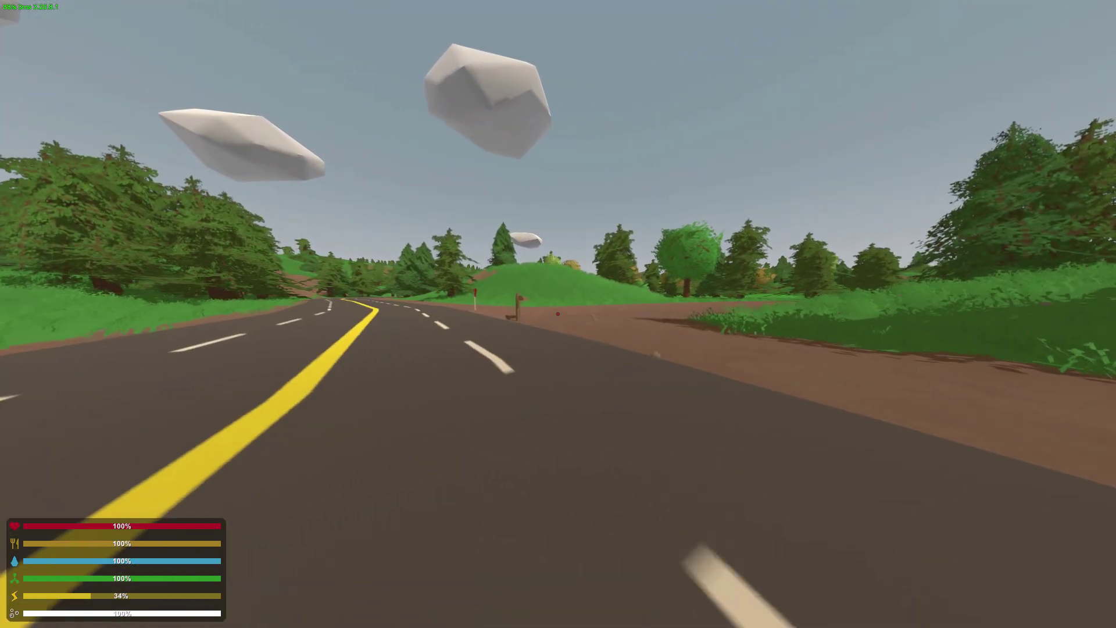
pyautogui.hotkey('shift', 'w')
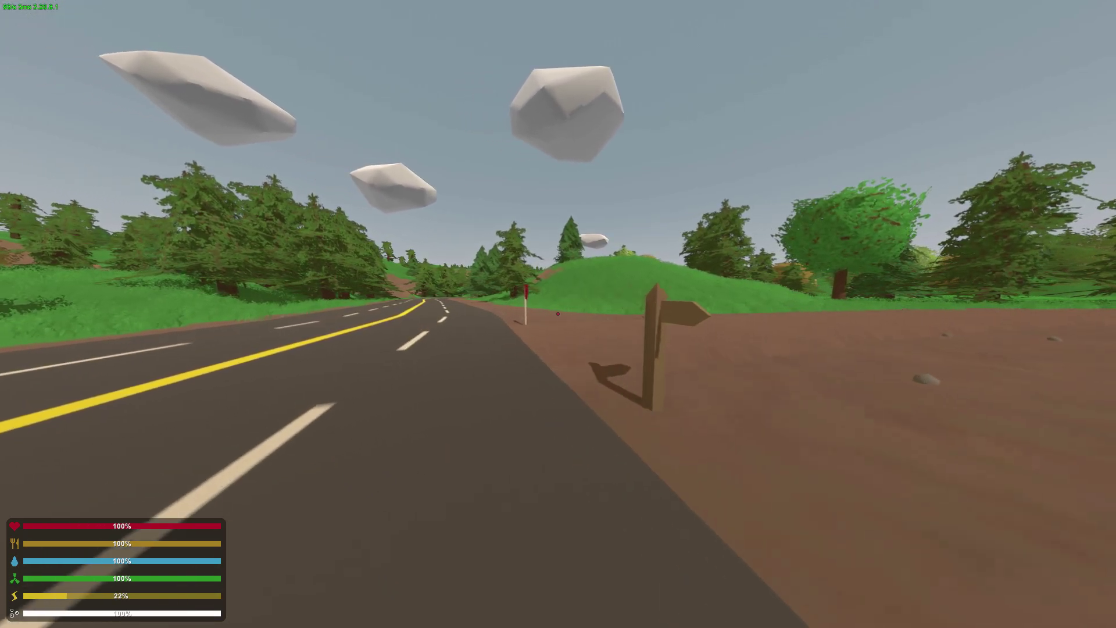
pyautogui.hotkey('shift', 'w')
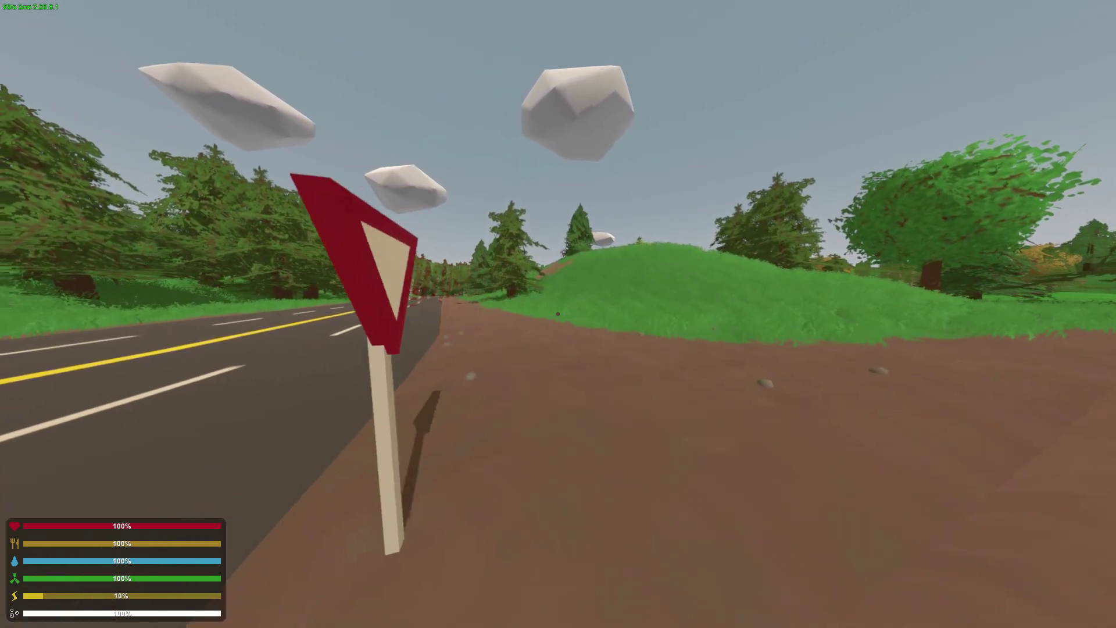
pyautogui.hotkey('shift', 'w')
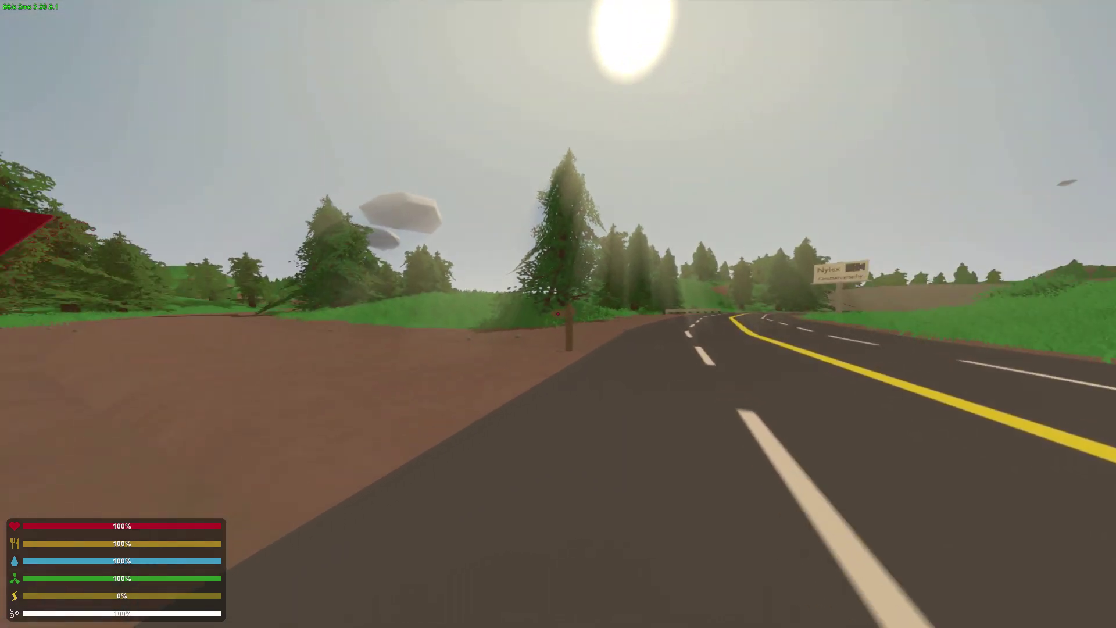
pyautogui.press('w')
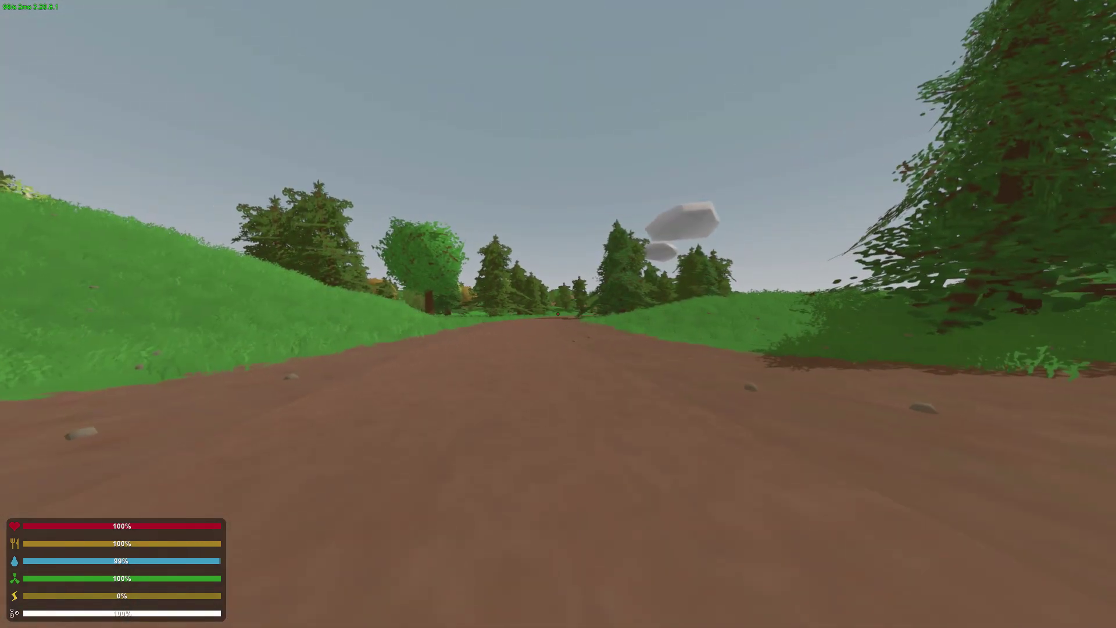
pyautogui.press('w')
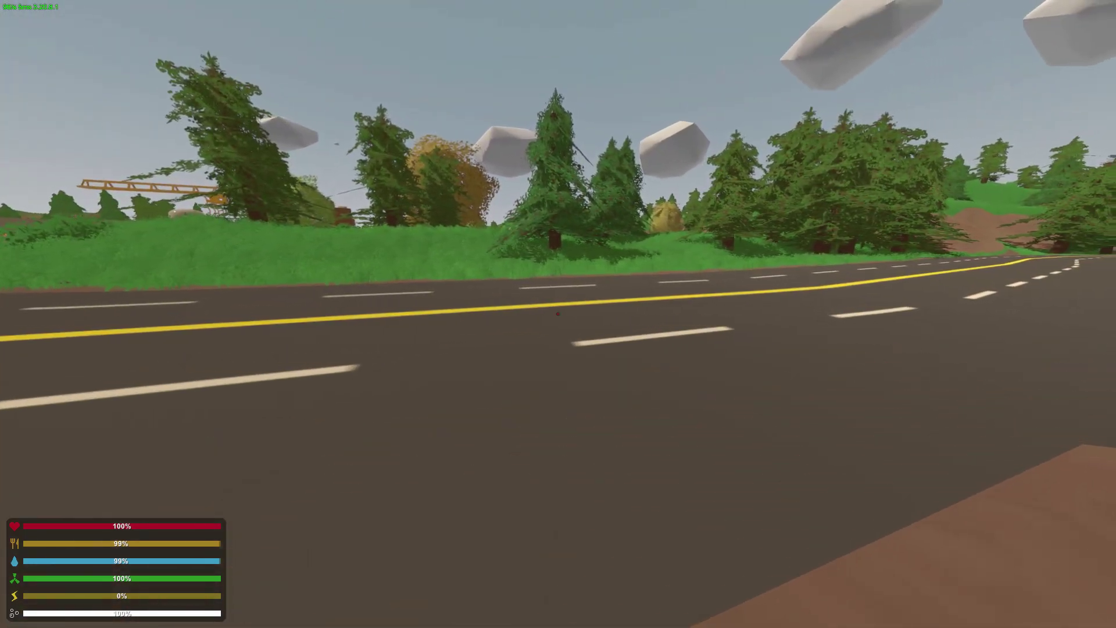
pyautogui.press('w')
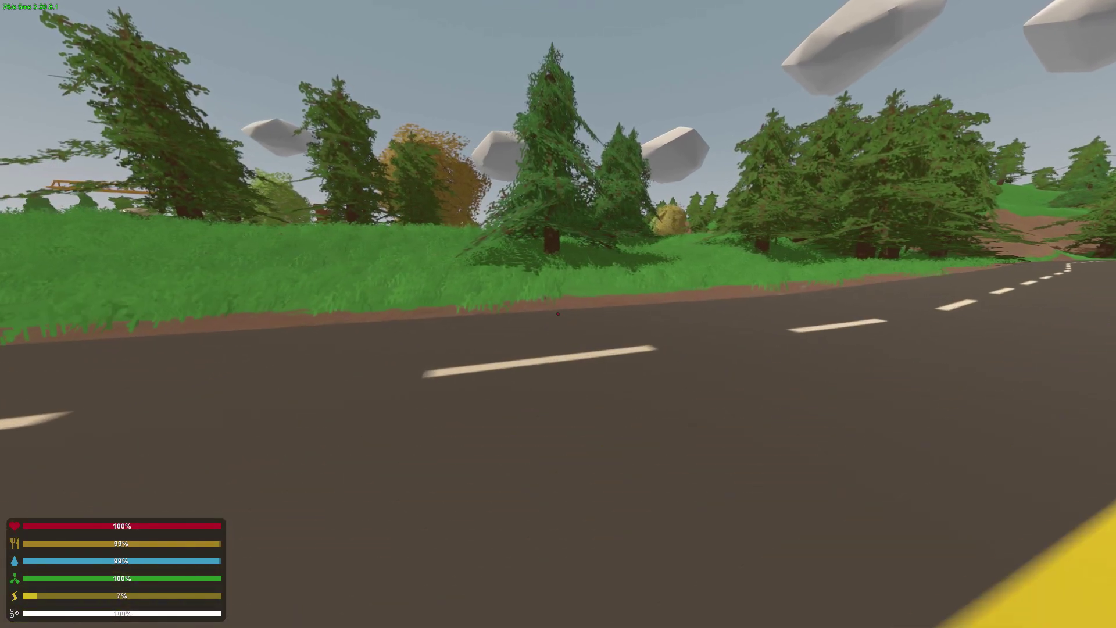
pyautogui.press('w')
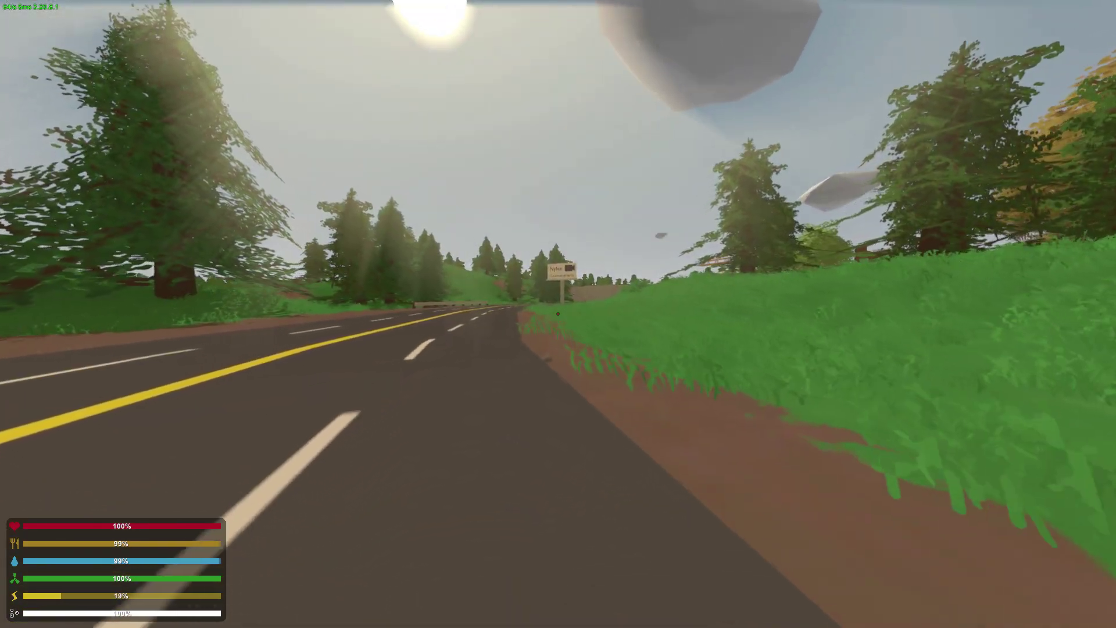
pyautogui.hotkey('shift', 'w')
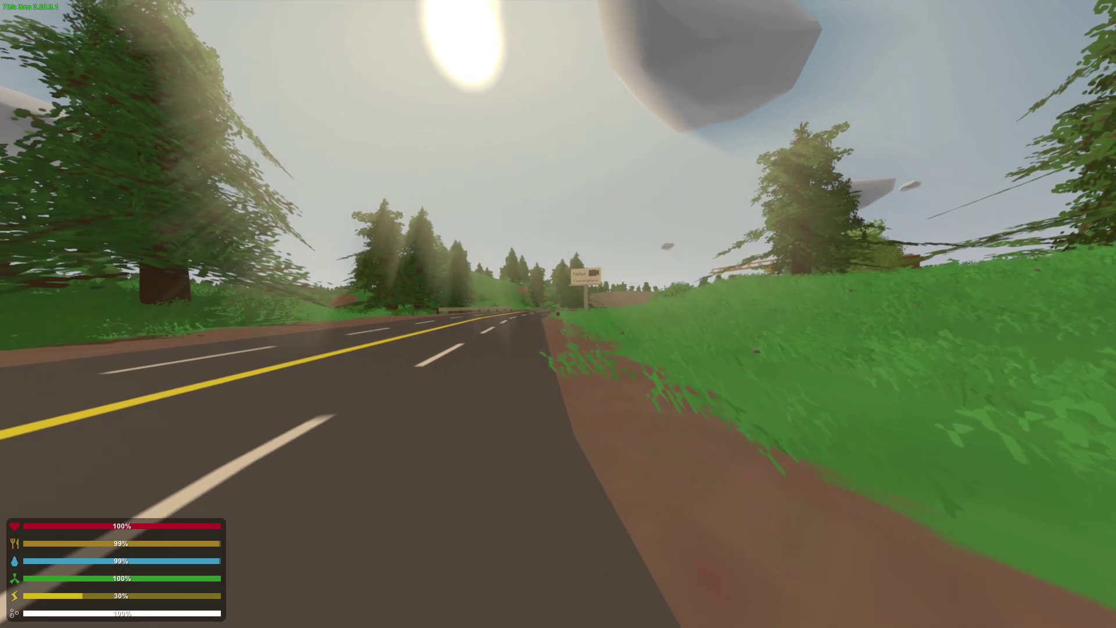
pyautogui.hotkey('shift', 'w')
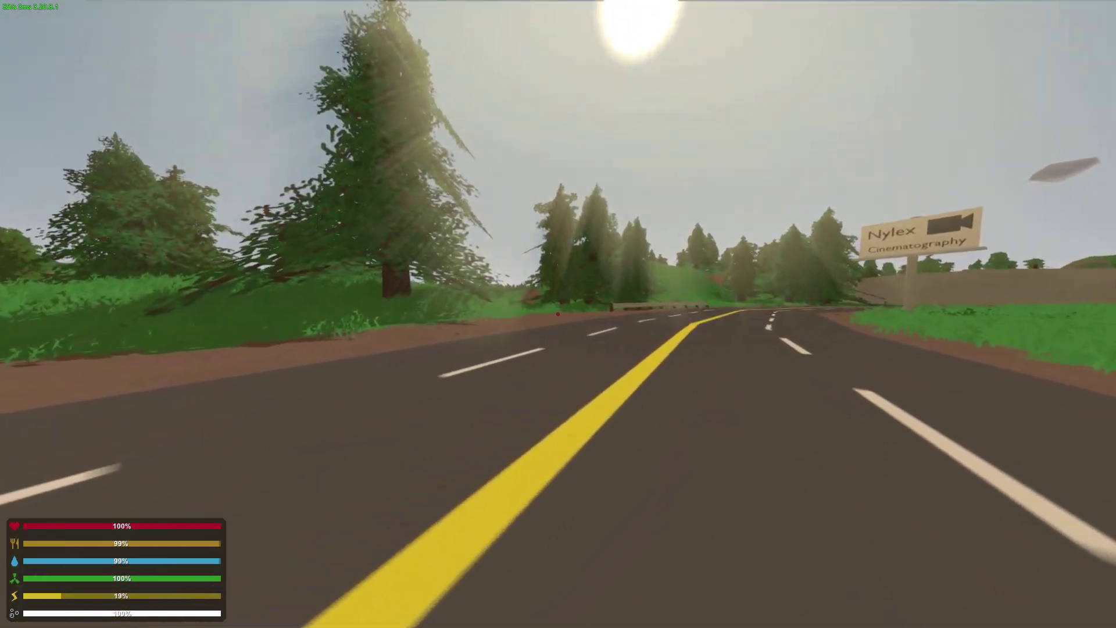
pyautogui.hotkey('shift', 'w')
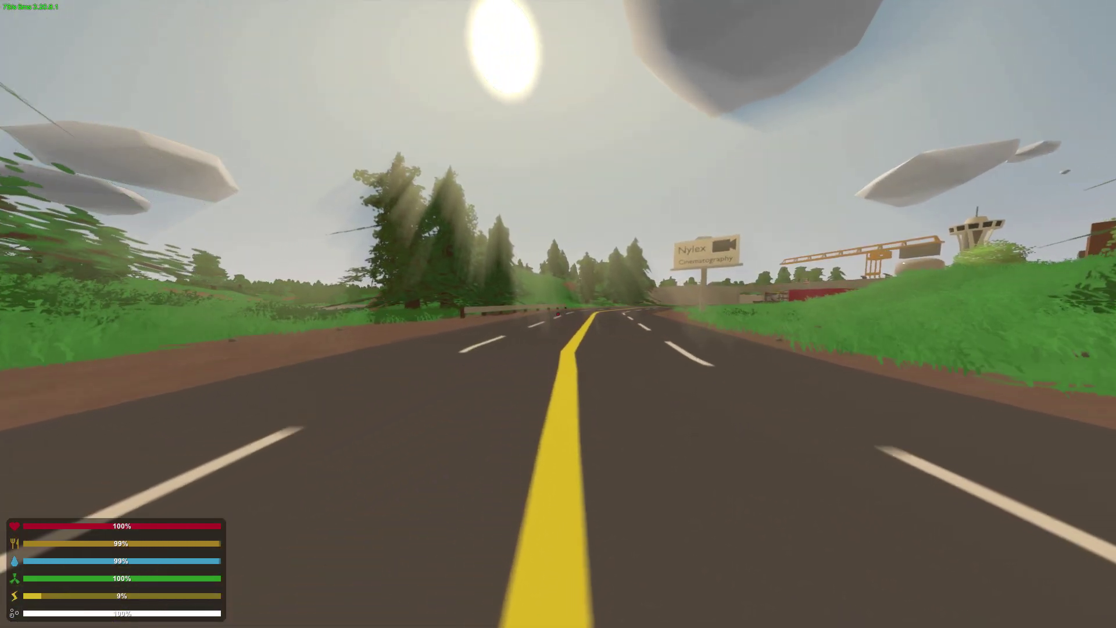
pyautogui.hotkey('shift', 'w')
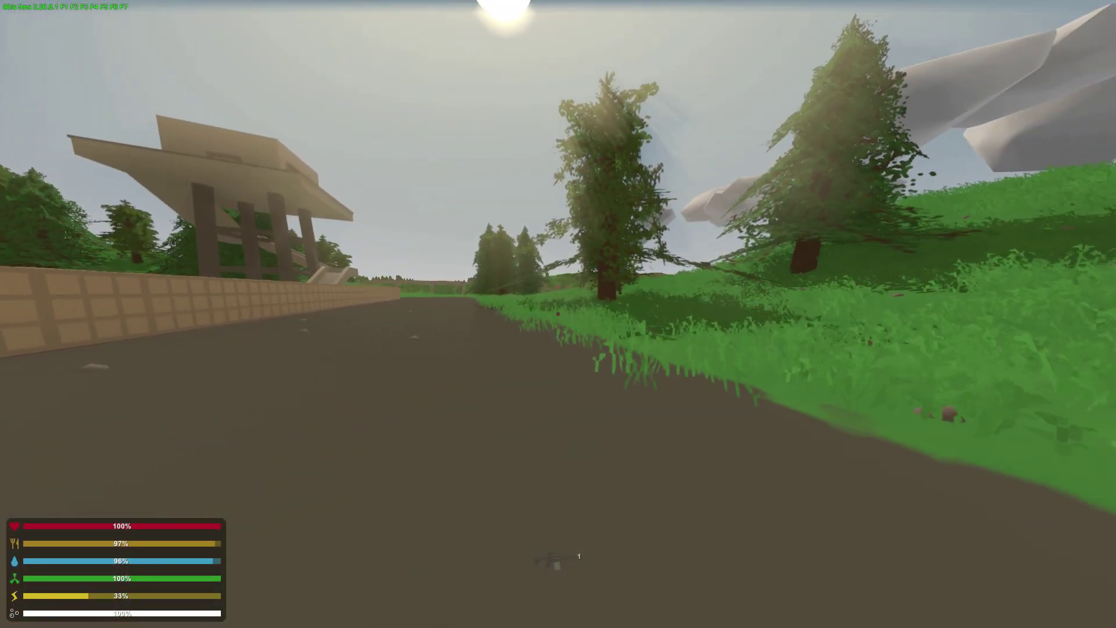
pyautogui.hotkey('shift', 'w')
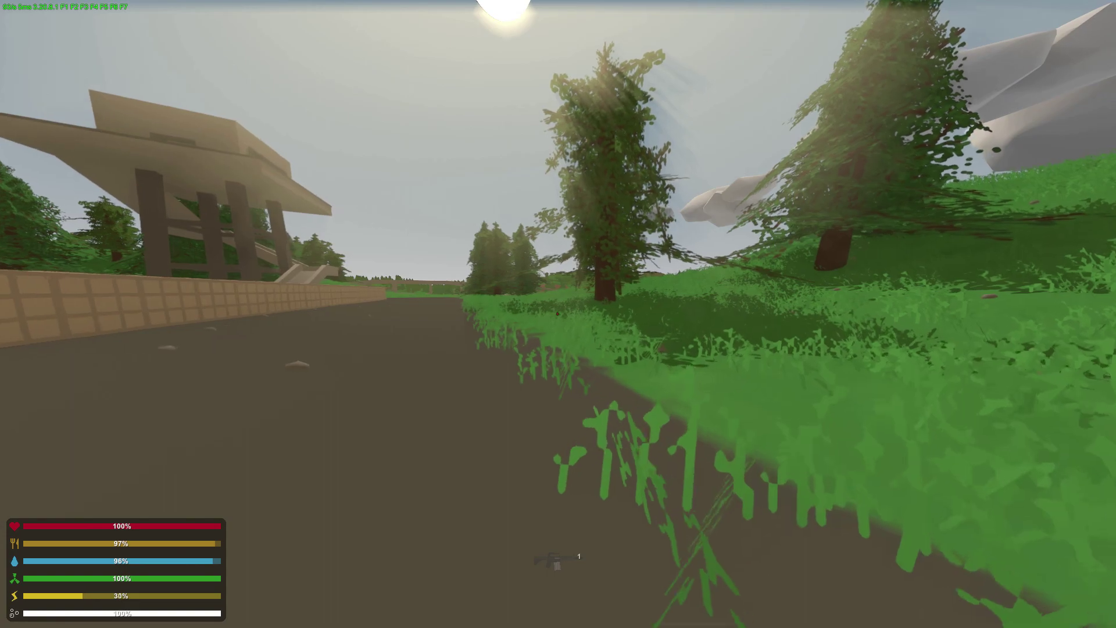
pyautogui.hotkey('shift', 'w')
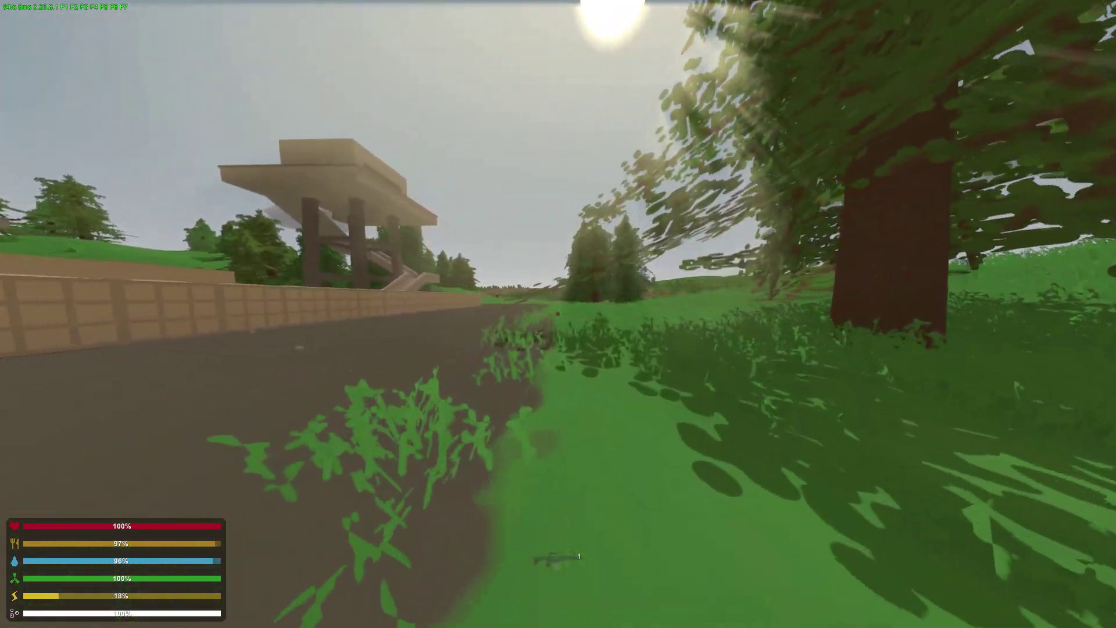
pyautogui.hotkey('shift', 'w')
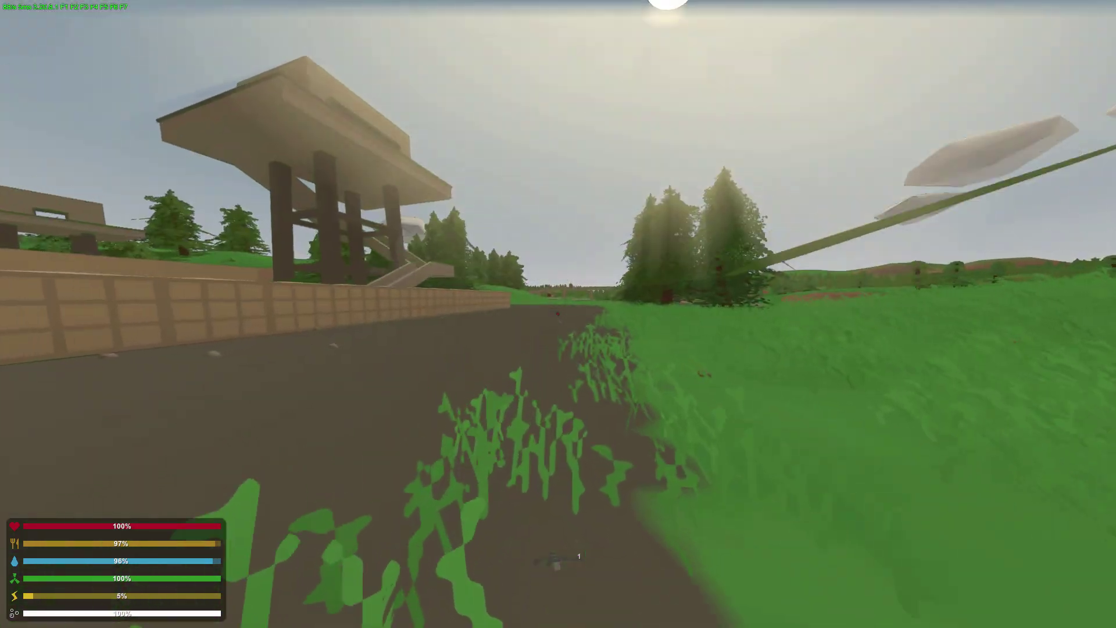
pyautogui.press('w')
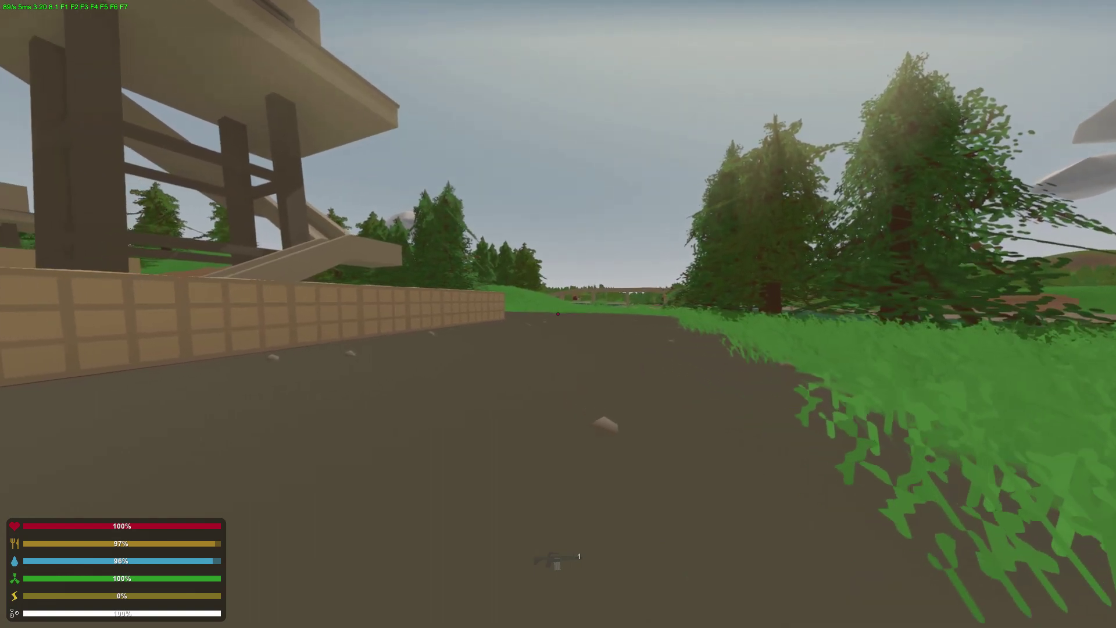
pyautogui.press('w')
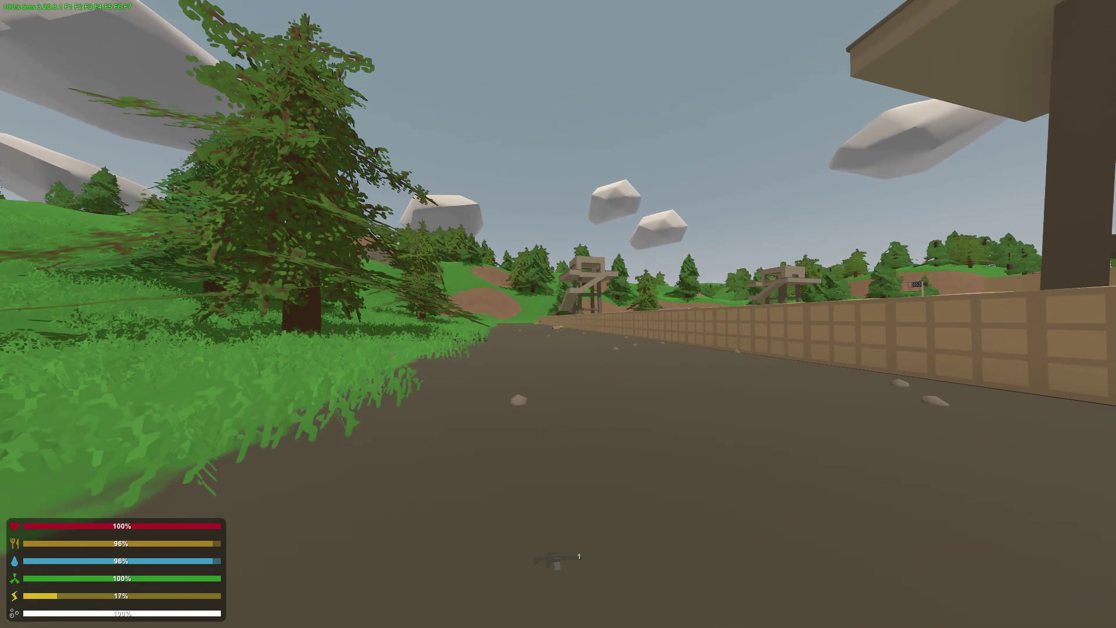
pyautogui.press('w')
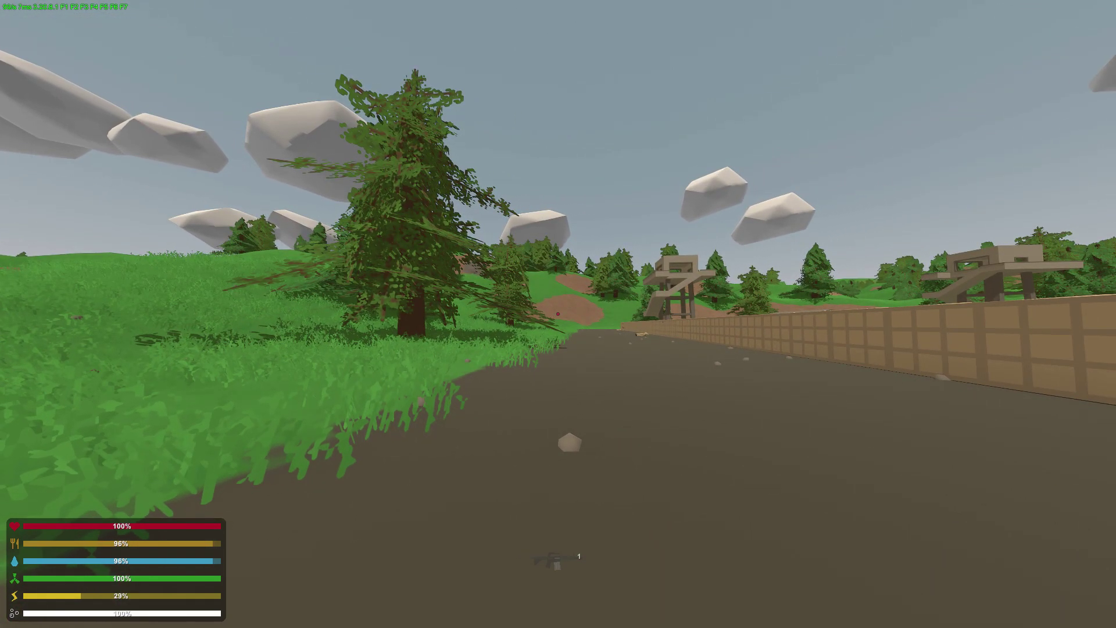